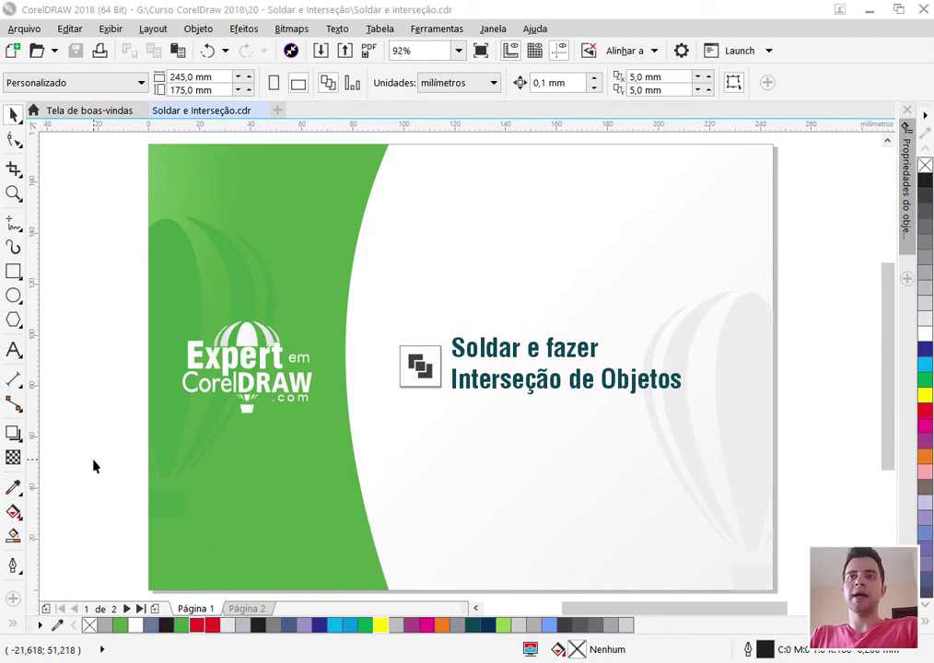
- Go to page 2, select the yellow circle and open the Formato shaping docker, leaving it collapsed
{"action": "left_click", "coordinate": [249, 610]}
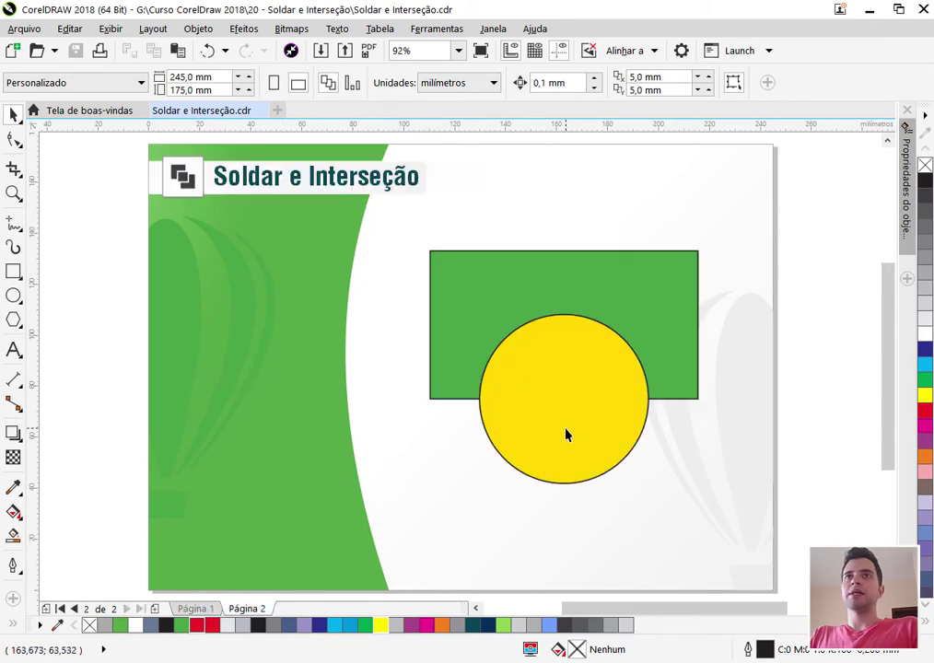
{"action": "left_click", "coordinate": [565, 432]}
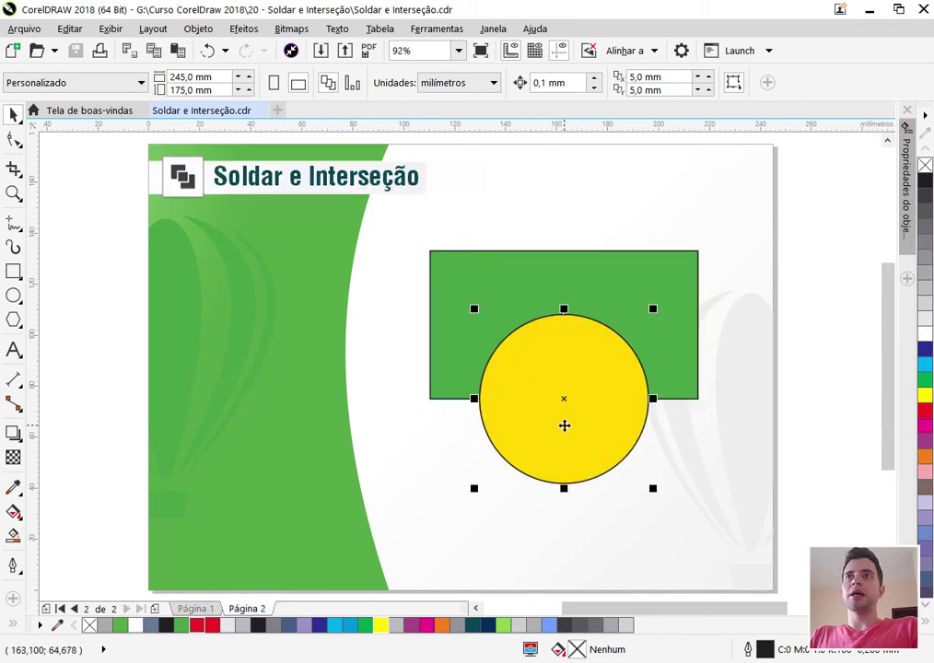
{"action": "left_click", "coordinate": [199, 29]}
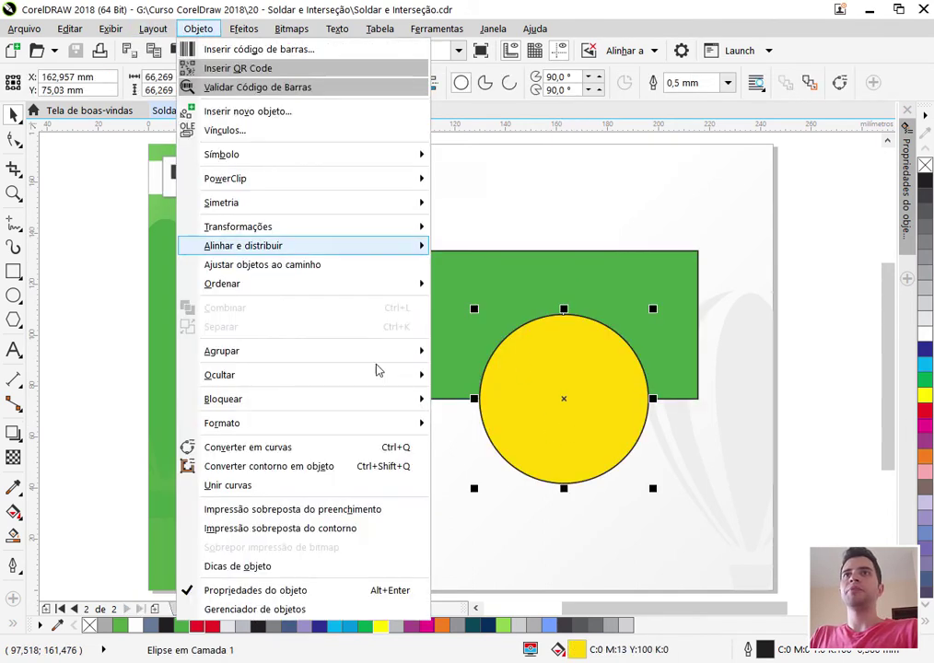
{"action": "mouse_move", "coordinate": [411, 429]}
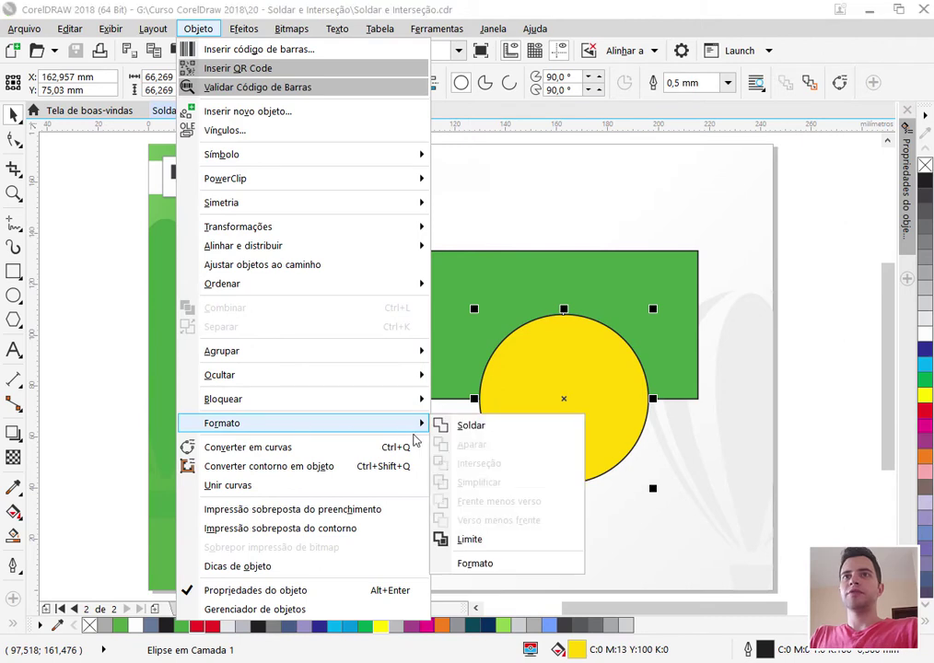
{"action": "left_click", "coordinate": [475, 564]}
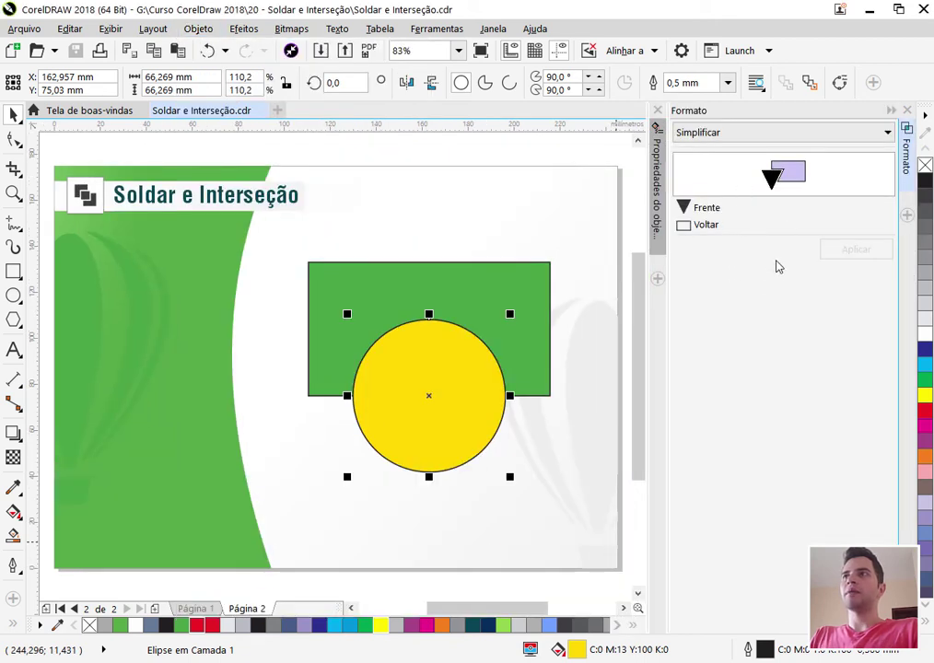
{"action": "left_click", "coordinate": [890, 111]}
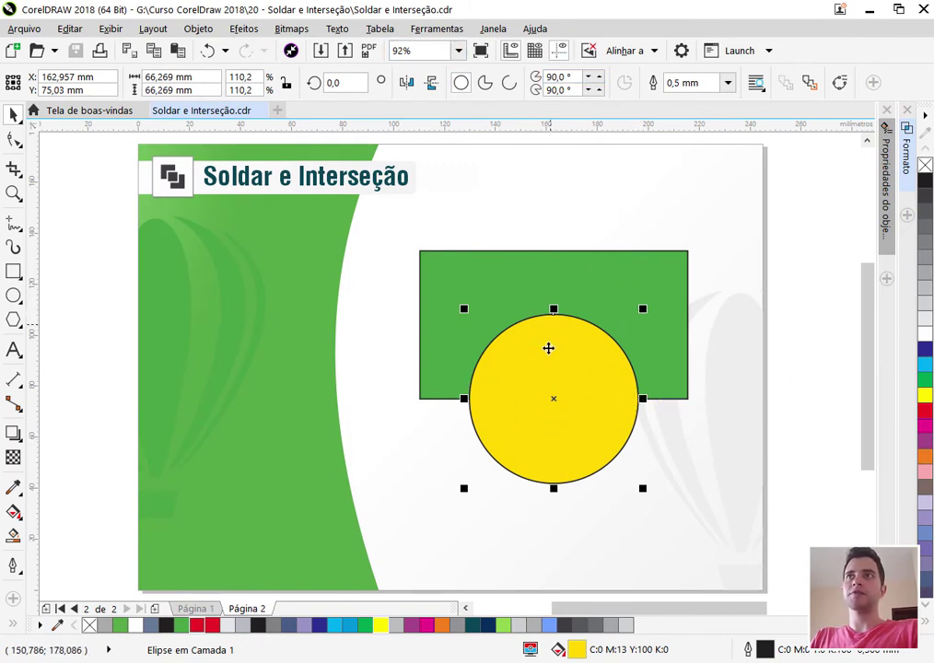
- Select the yellow circle and green rectangle together, once starting from the circle and once from the rectangle, and clear the selection
{"action": "left_click", "coordinate": [596, 286], "text": "shift"}
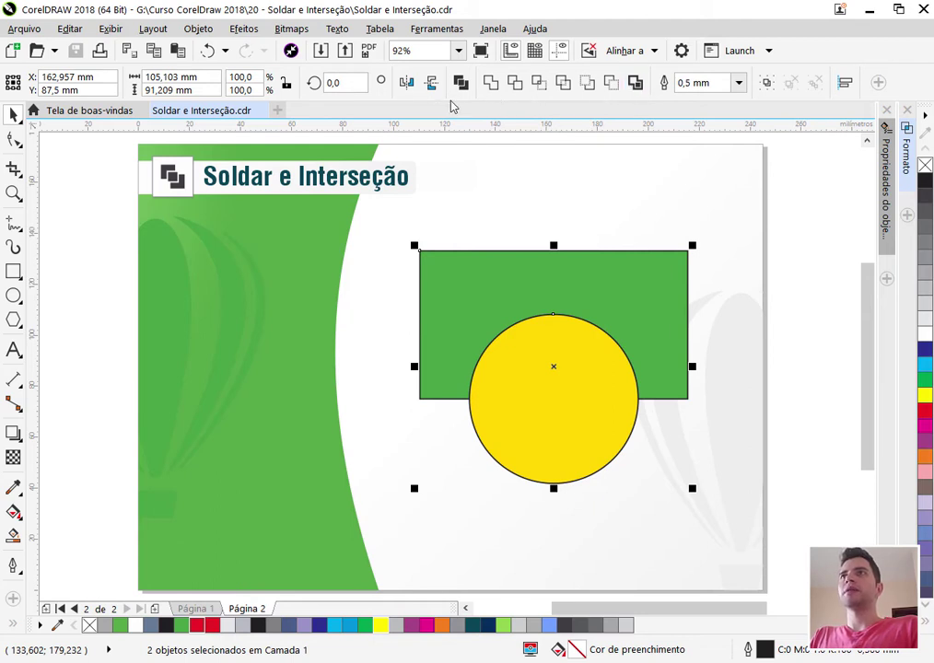
{"action": "left_click", "coordinate": [543, 286], "text": "shift"}
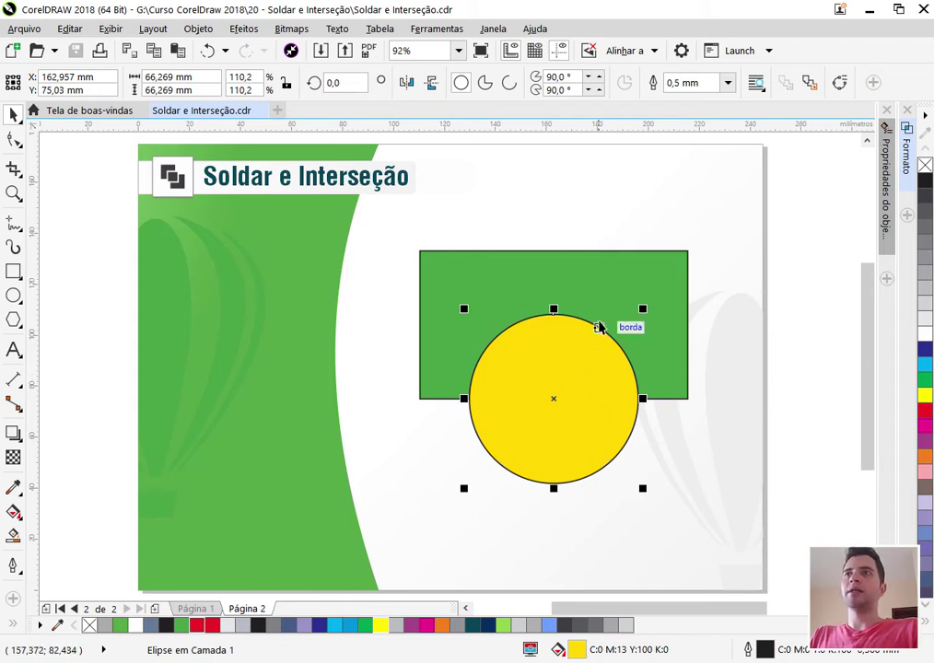
{"action": "left_click", "coordinate": [568, 274], "text": "shift"}
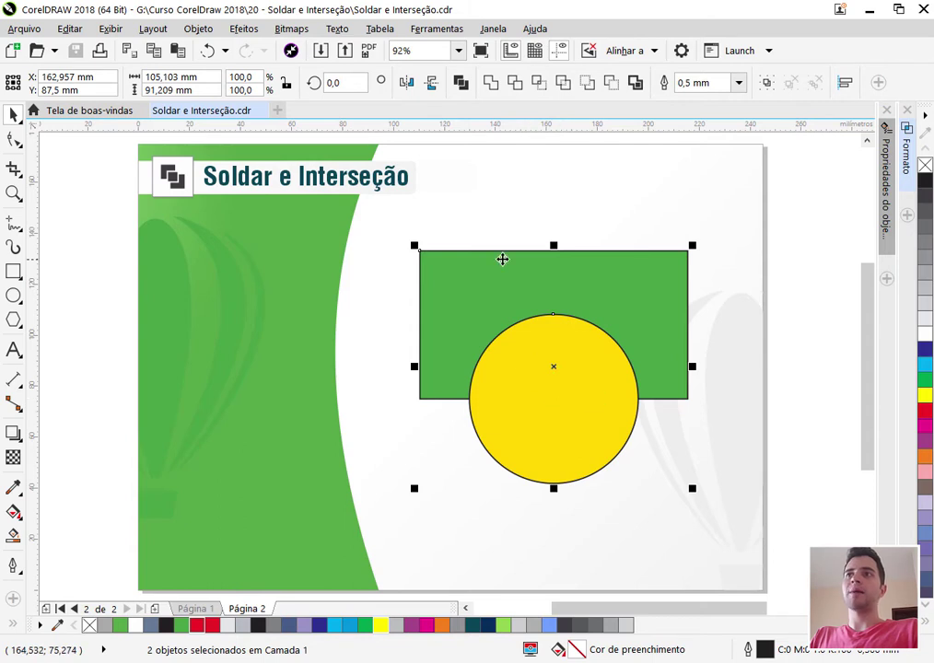
{"action": "left_click", "coordinate": [767, 350]}
{"action": "left_click", "coordinate": [628, 285]}
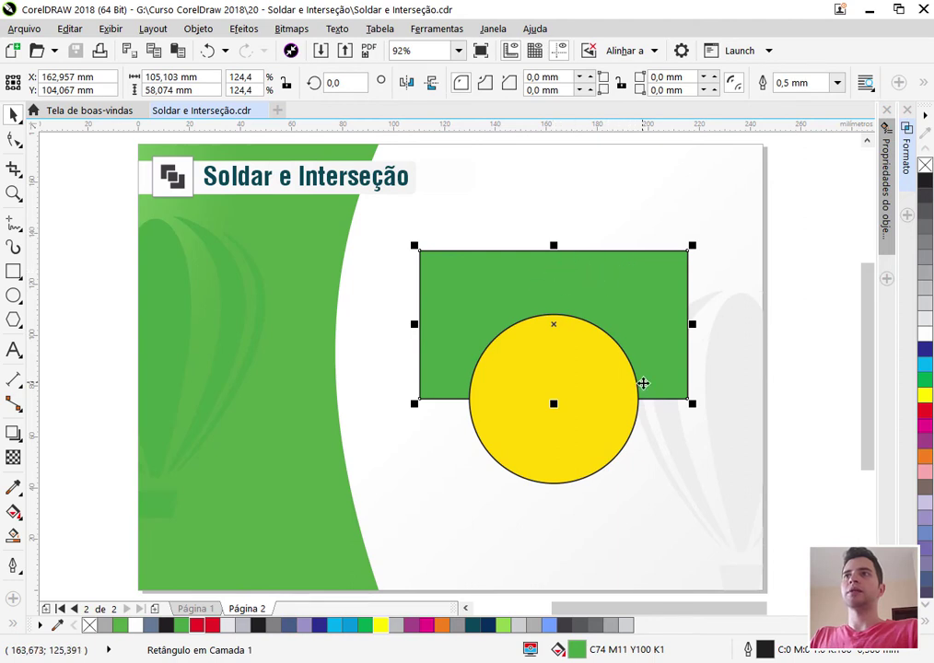
{"action": "left_click", "coordinate": [542, 425], "text": "shift"}
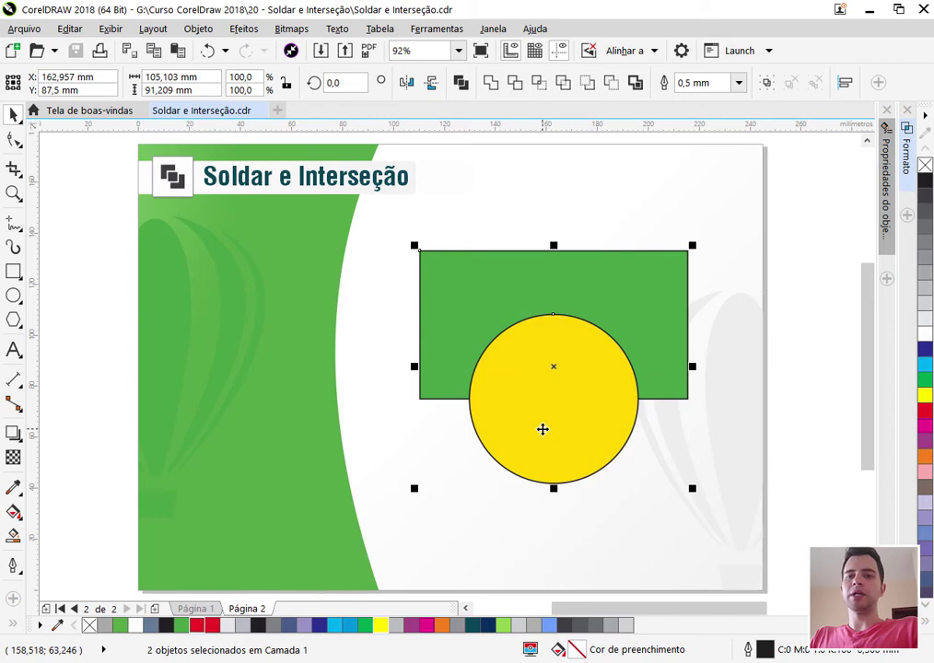
{"action": "left_click", "coordinate": [778, 417]}
- Combine the yellow circle with the green rectangle, selecting the rectangle last, and undo the combination
{"action": "left_click", "coordinate": [553, 409]}
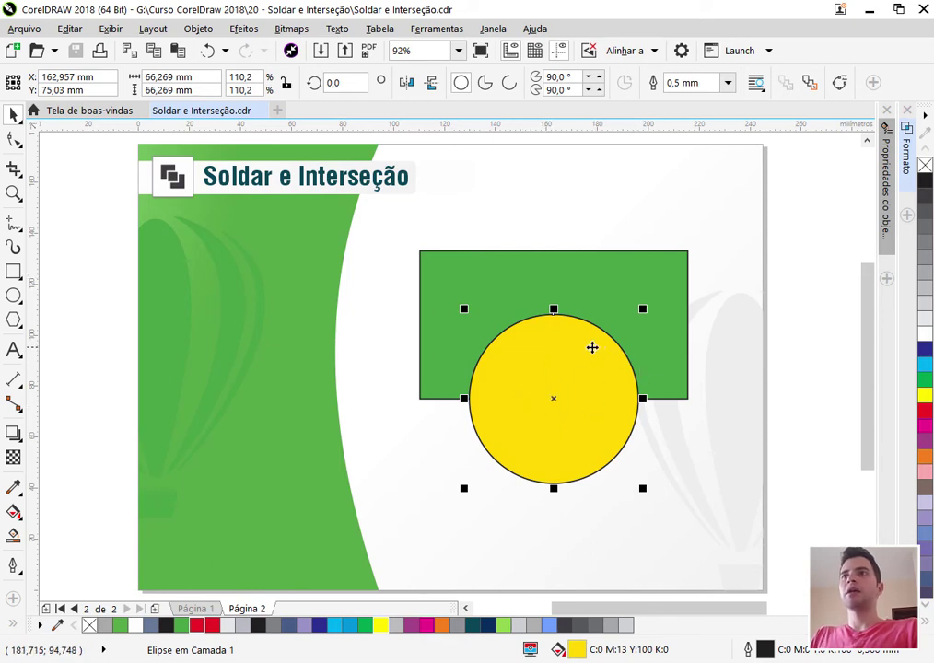
{"action": "left_click", "coordinate": [580, 288], "text": "shift"}
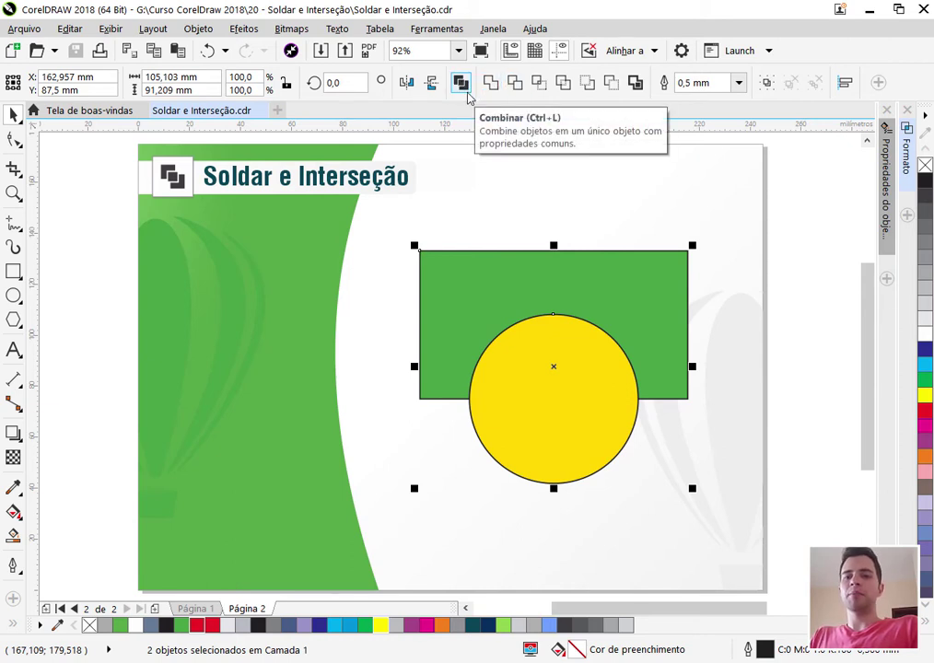
{"action": "left_click", "coordinate": [462, 84]}
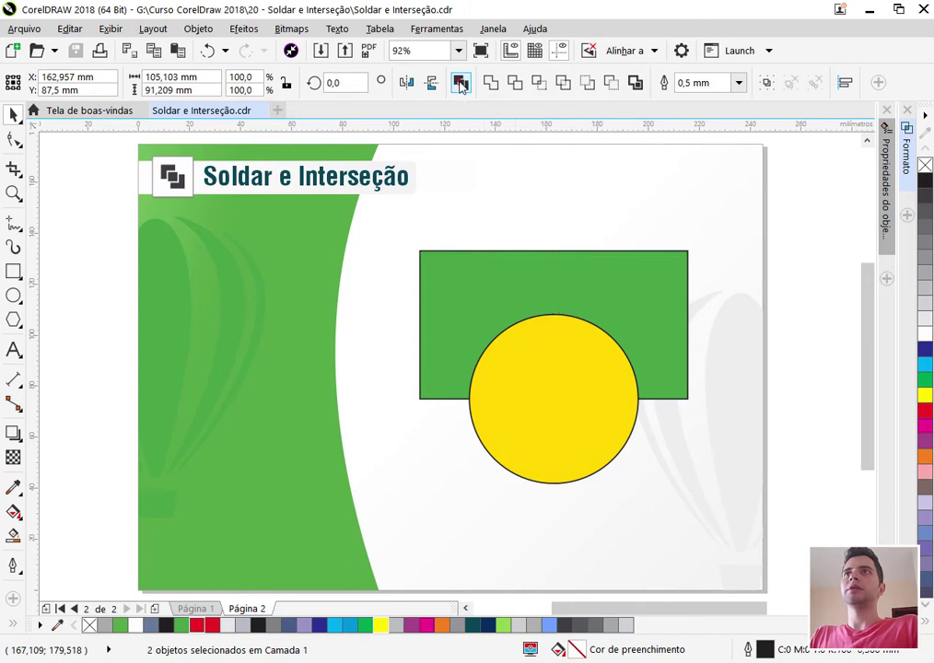
{"action": "left_click", "coordinate": [817, 427]}
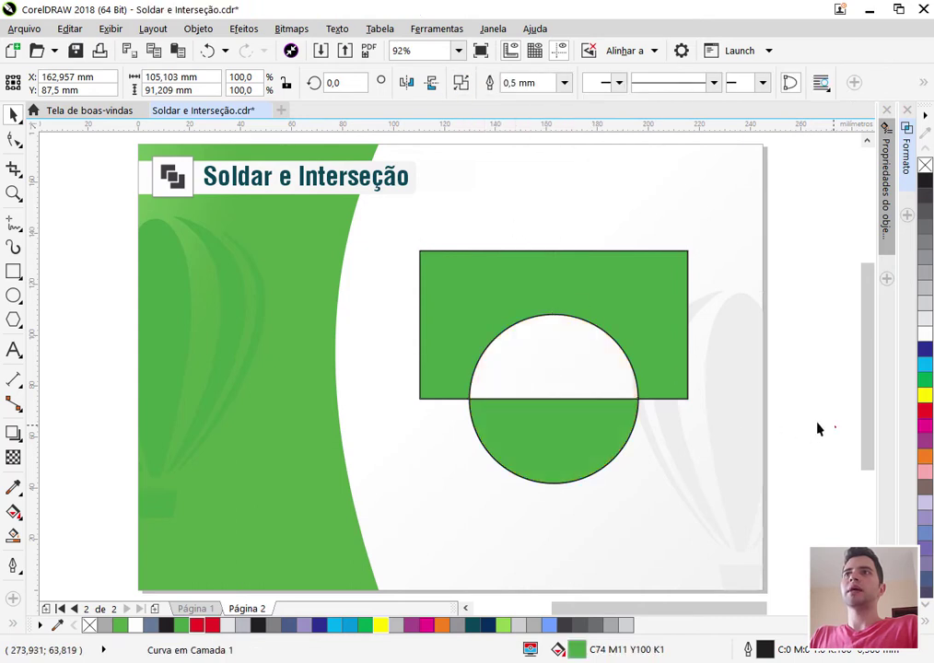
{"action": "left_click", "coordinate": [515, 431]}
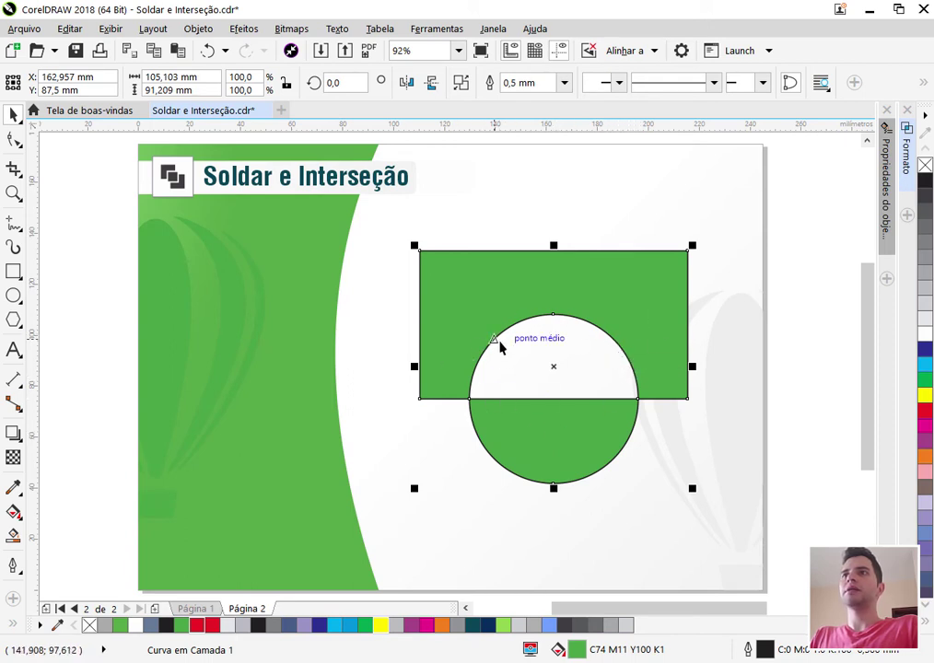
{"action": "key", "text": "ctrl+z"}
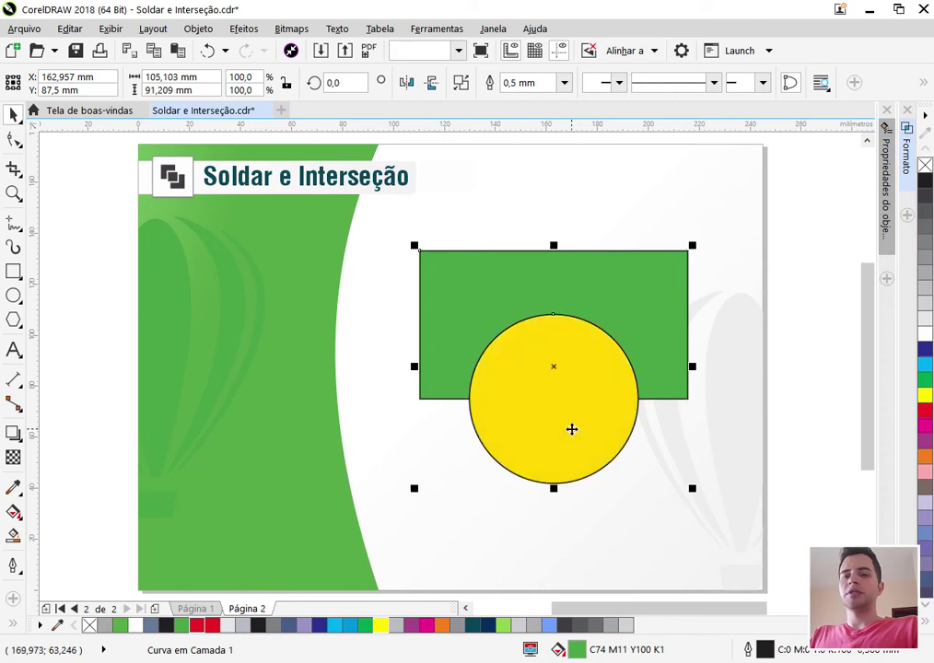
{"action": "key", "text": "ctrl+z"}
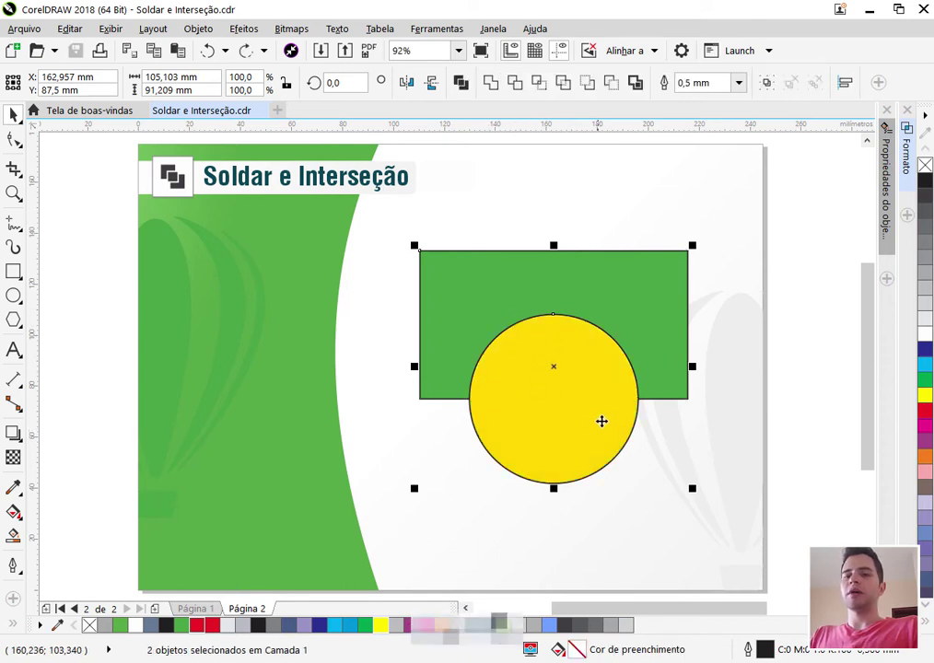
- Combine the green rectangle with the yellow circle, this time selecting the circle last, and undo the combination
{"action": "left_click", "coordinate": [788, 444]}
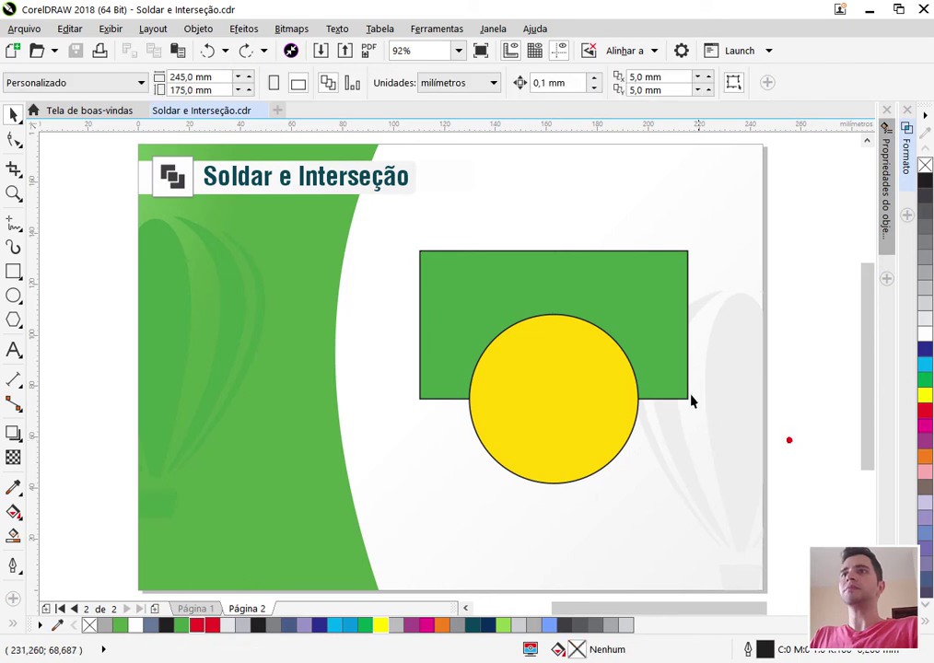
{"action": "left_click", "coordinate": [592, 272]}
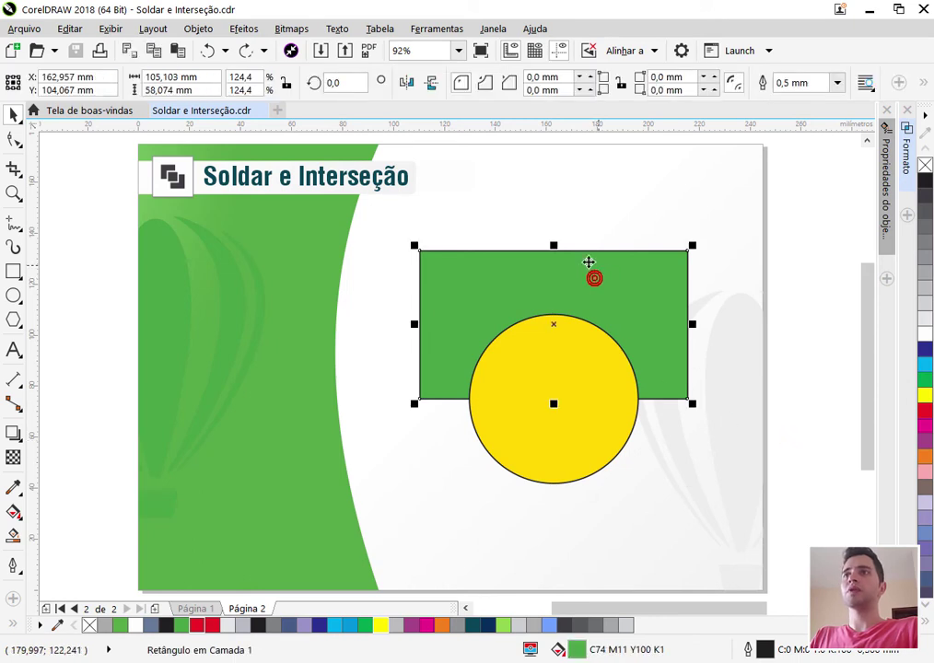
{"action": "left_click", "coordinate": [583, 426], "text": "shift"}
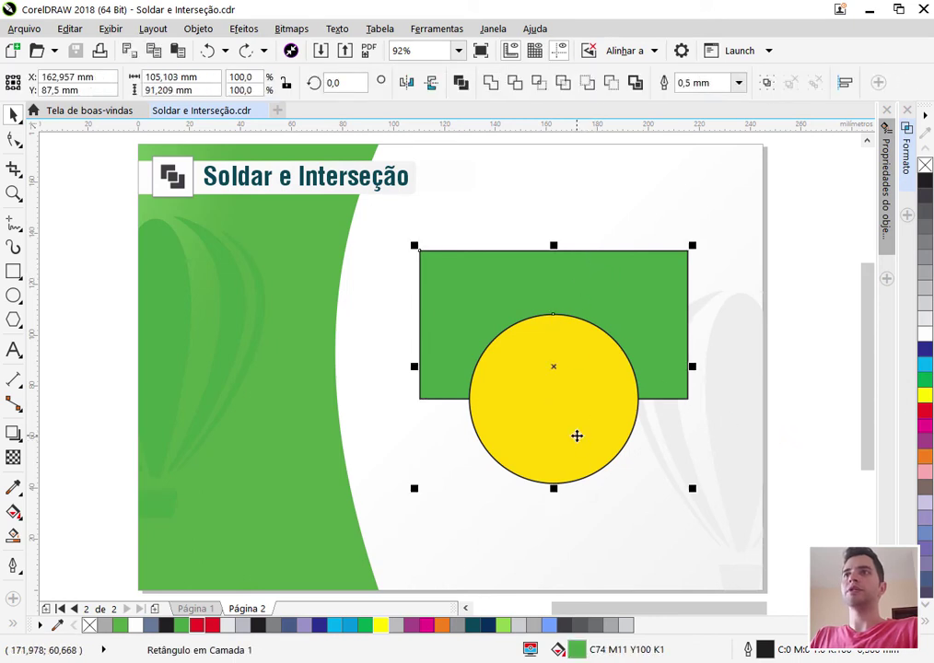
{"action": "left_click", "coordinate": [461, 82]}
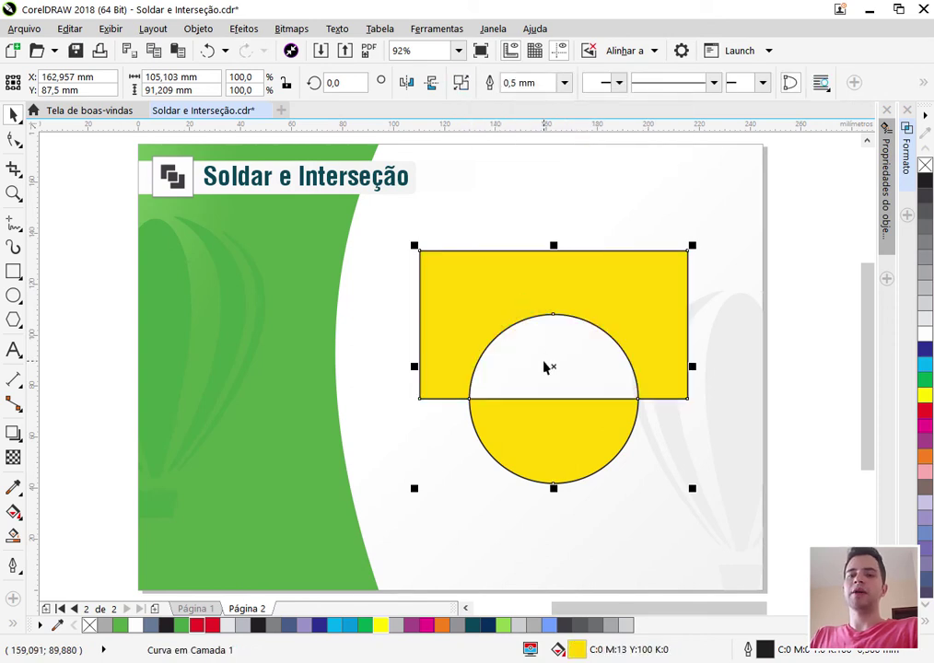
{"action": "key", "text": "ctrl+z"}
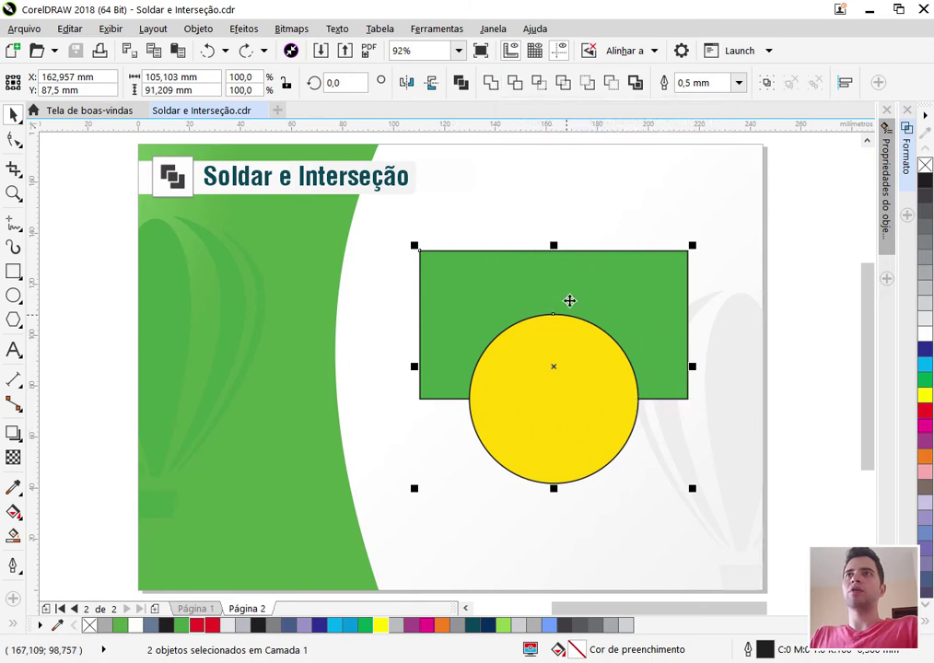
- Weld the rectangle and circle, try moving the welded shape to about X 179 mm, Y 110 mm, and undo both changes
{"action": "left_click", "coordinate": [490, 86]}
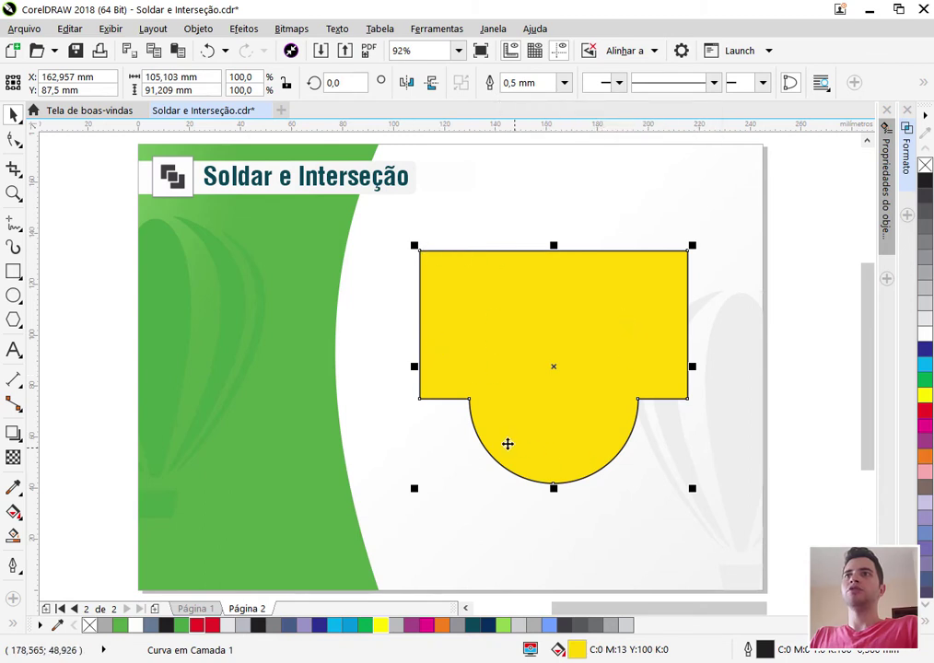
{"action": "left_click", "coordinate": [779, 432]}
{"action": "left_click_drag", "start_coordinate": [573, 348], "coordinate": [613, 291]}
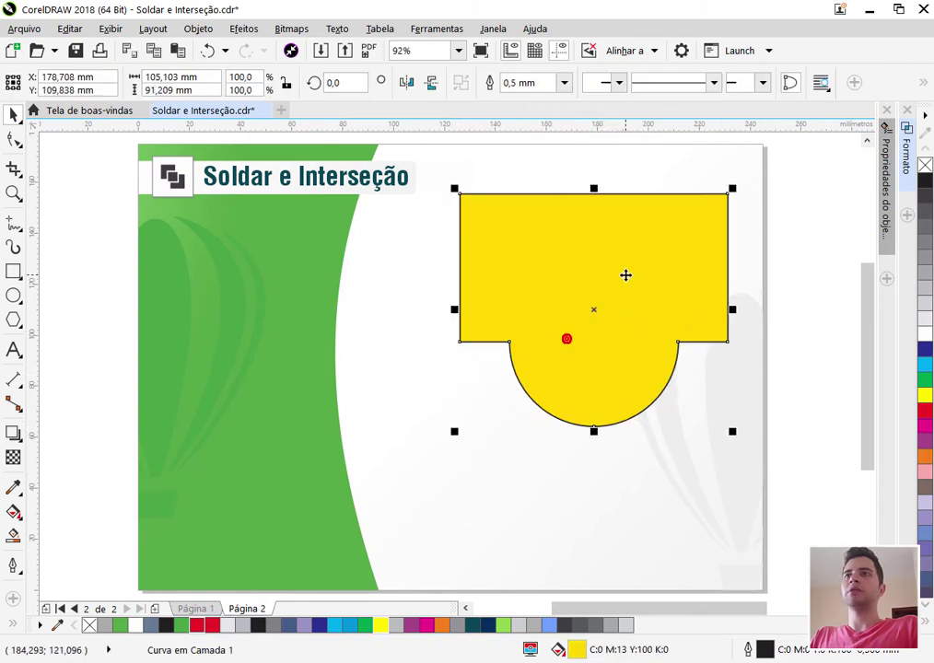
{"action": "key", "text": "ctrl+z"}
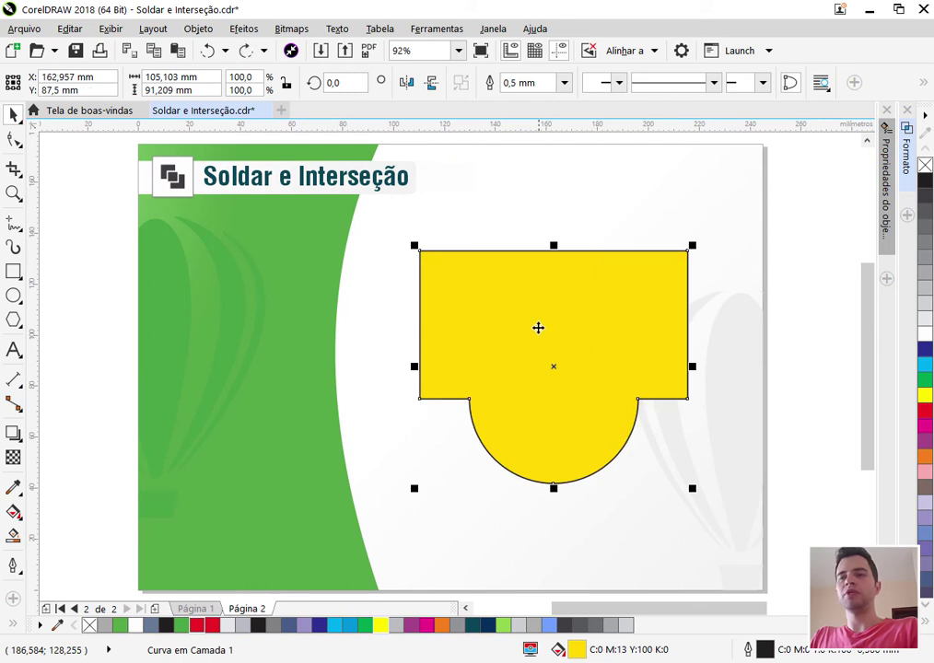
{"action": "key", "text": "ctrl+z"}
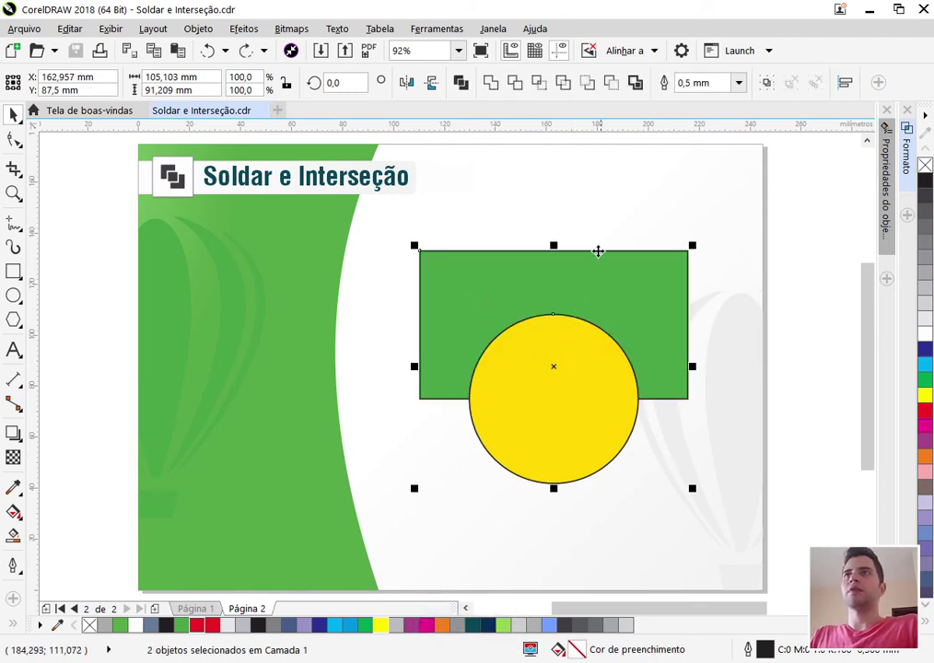
- Trim the yellow circle with the green rectangle, move the rectangle up to check the cut, and undo both changes
{"action": "left_click", "coordinate": [515, 84]}
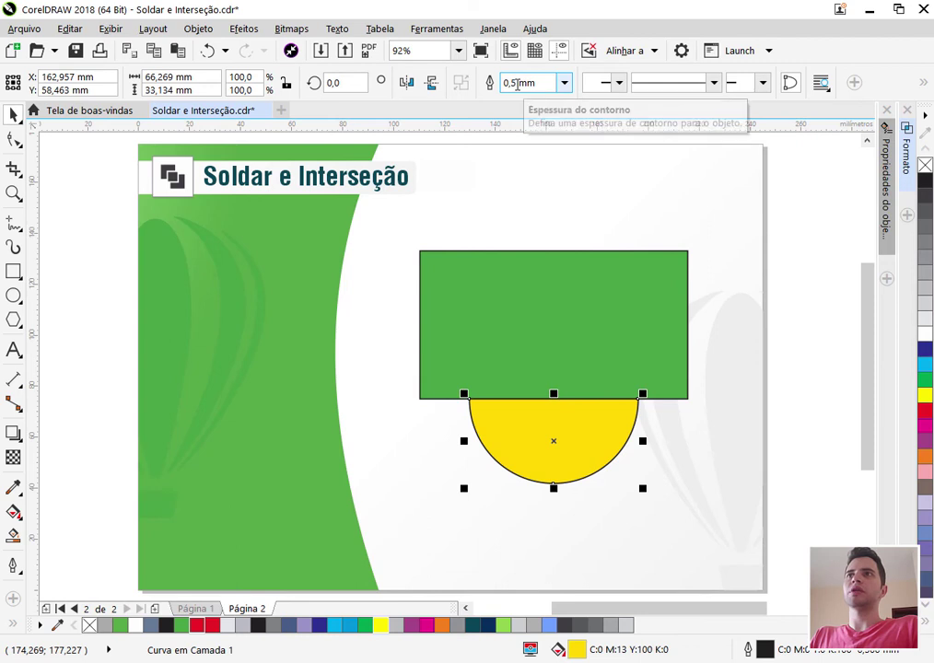
{"action": "left_click", "coordinate": [790, 391]}
{"action": "left_click_drag", "start_coordinate": [586, 370], "coordinate": [605, 281]}
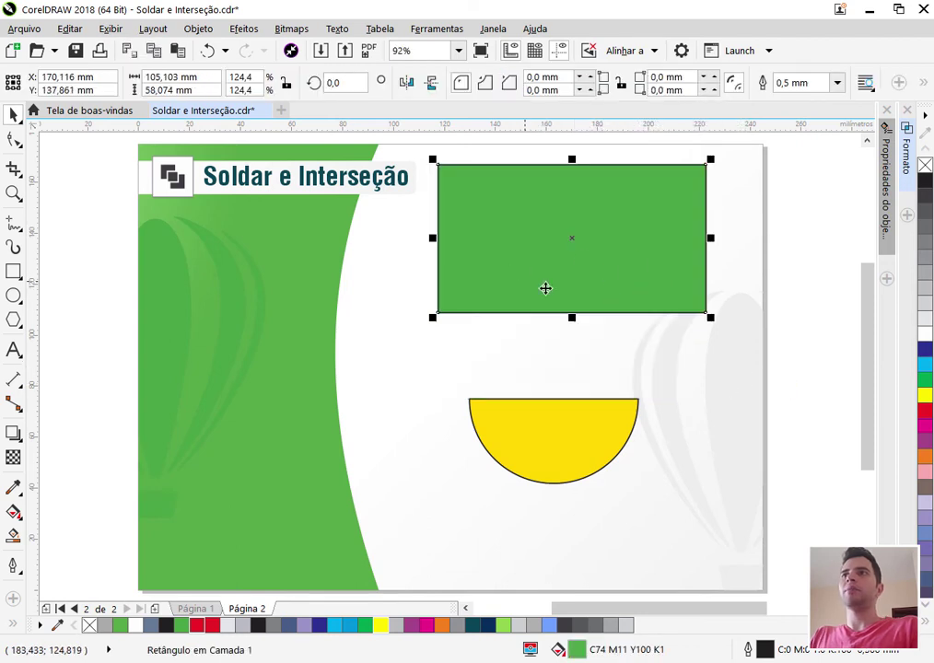
{"action": "key", "text": "ctrl+z"}
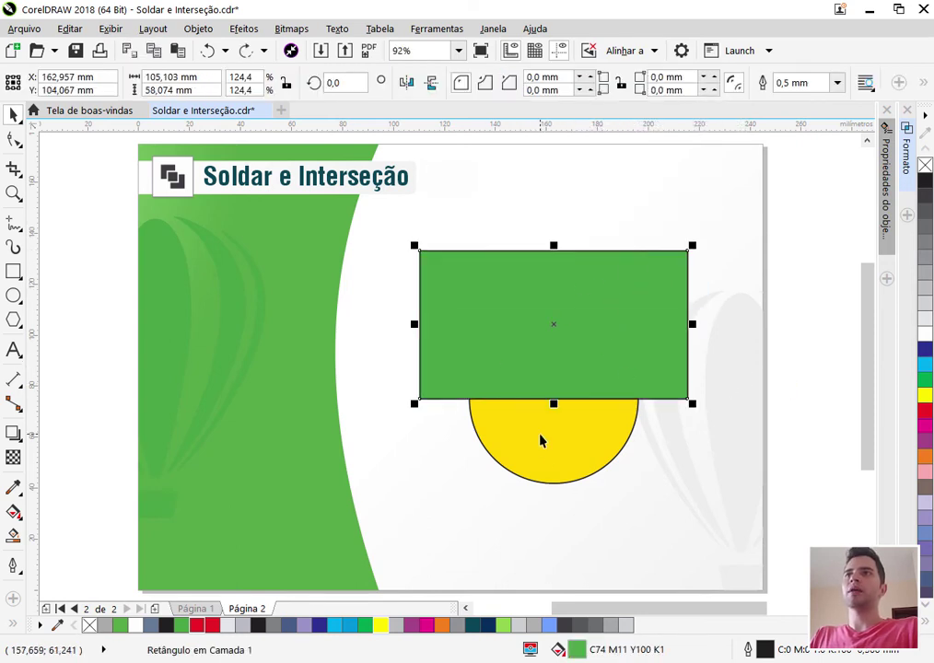
{"action": "key", "text": "ctrl+z"}
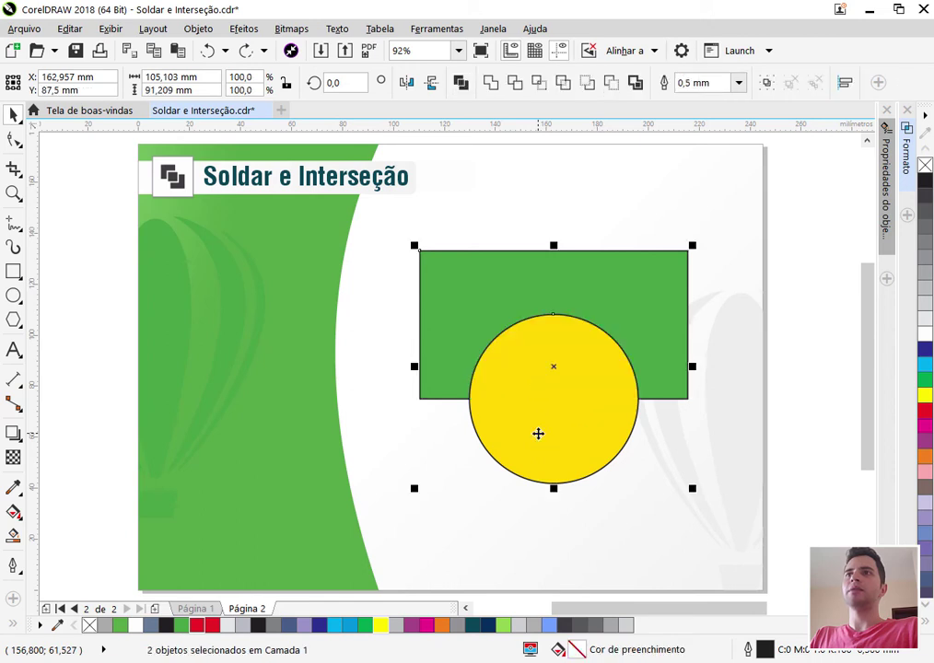
- Trim the green rectangle with the yellow circle, selecting the circle first, and move the circle down to about X 160 mm, Y 20 mm
{"action": "left_click", "coordinate": [755, 428]}
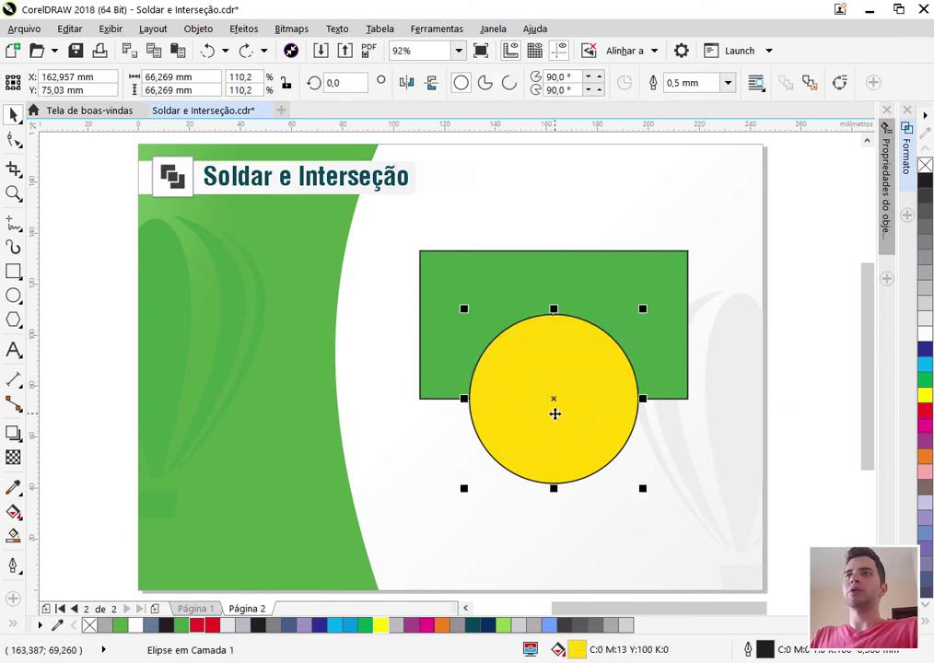
{"action": "left_click", "coordinate": [594, 293], "text": "shift"}
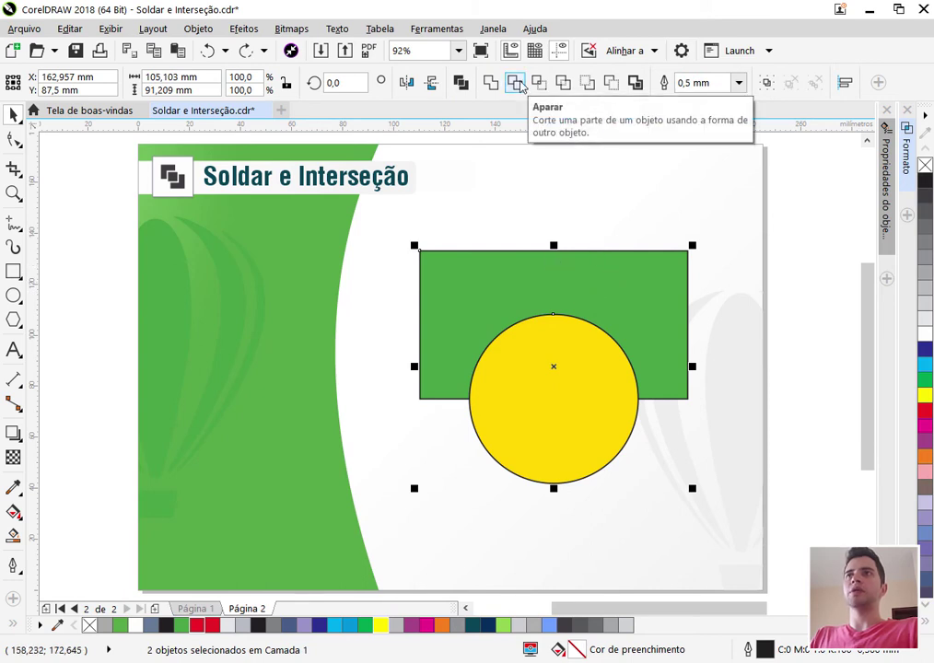
{"action": "left_click", "coordinate": [520, 85]}
{"action": "key", "text": "Escape"}
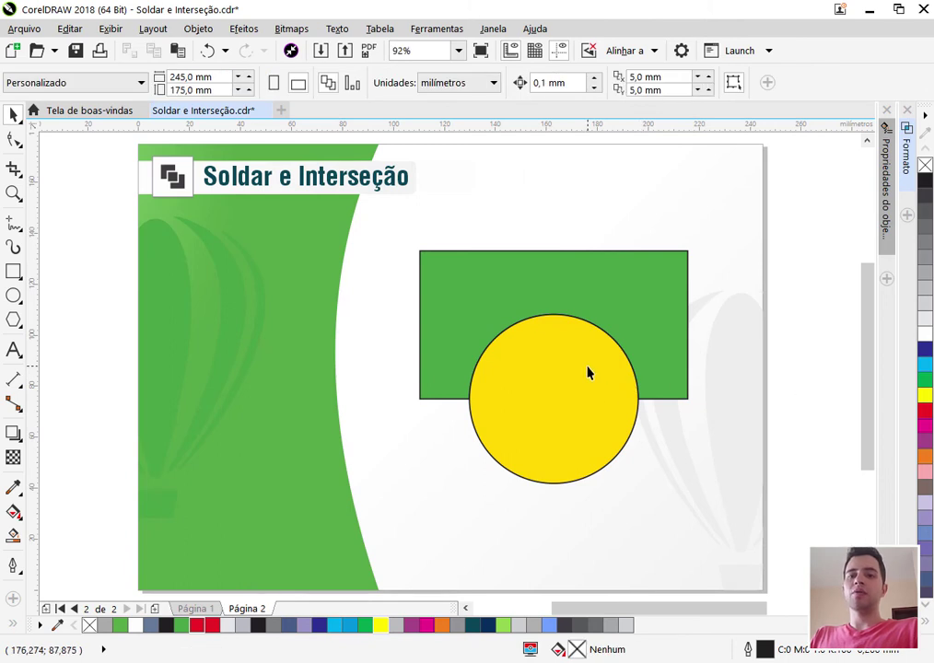
{"action": "left_click_drag", "start_coordinate": [588, 372], "coordinate": [581, 512]}
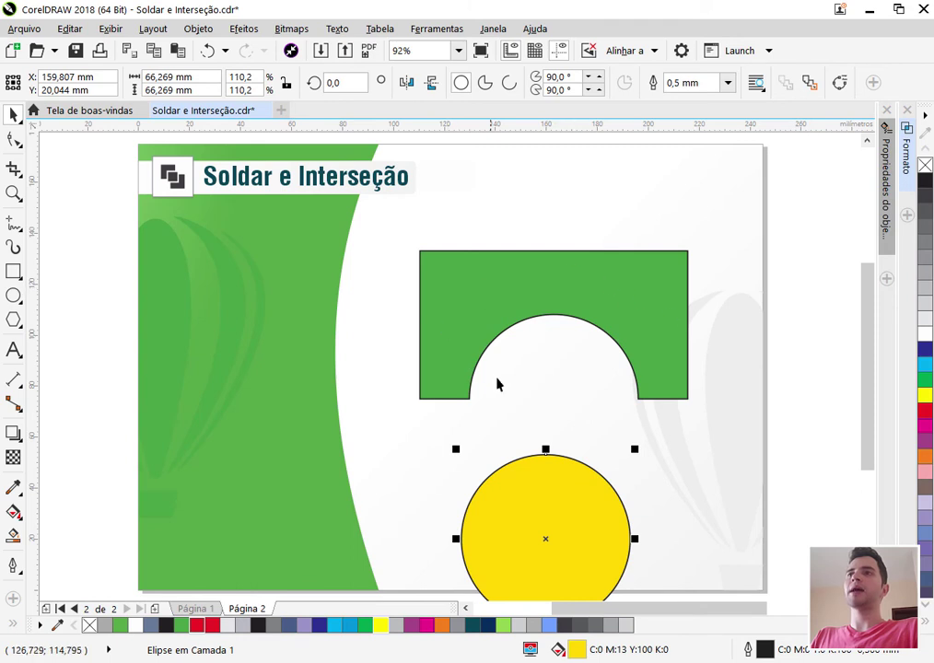
- Undo the yellow circle's move and the trim of the green rectangle, and clear the selection
{"action": "key", "text": "ctrl+z"}
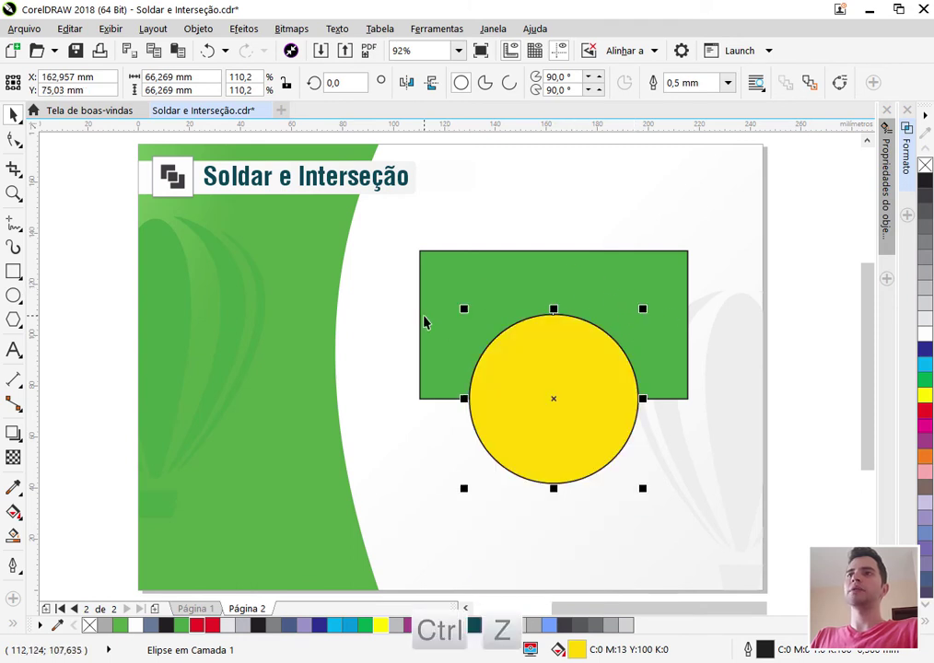
{"action": "key", "text": "ctrl+z"}
{"action": "left_click", "coordinate": [793, 394]}
{"action": "left_click_drag", "start_coordinate": [566, 387], "coordinate": [600, 354]}
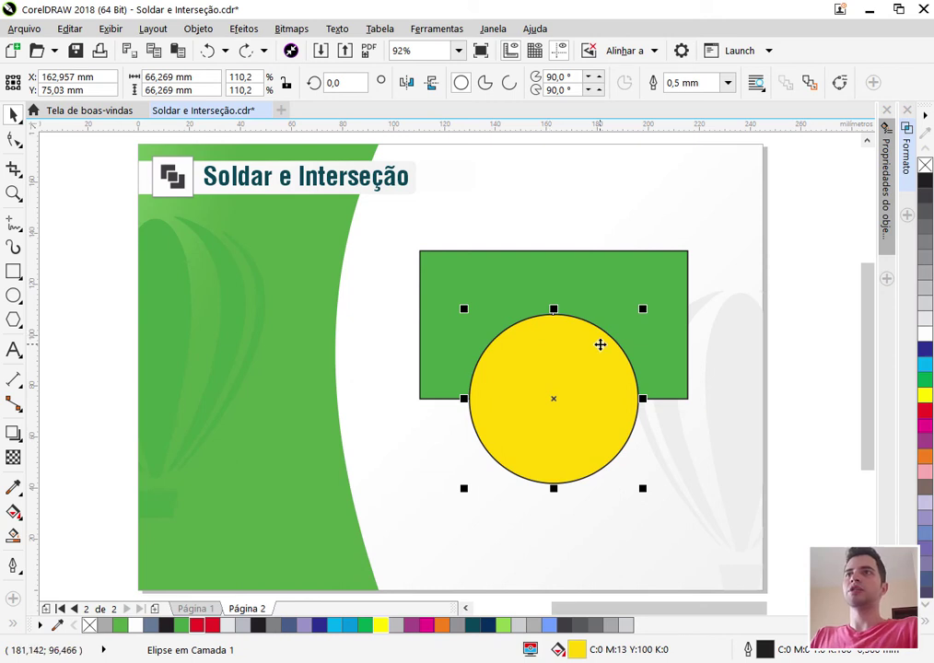
{"action": "left_click", "coordinate": [801, 444]}
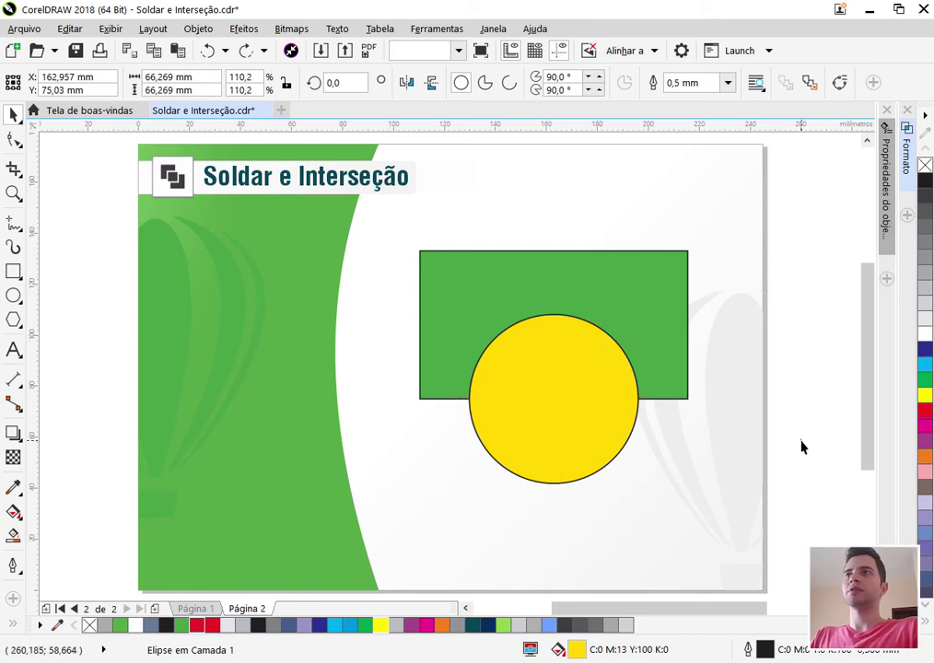
- Intersect the green rectangle and yellow circle, move the circle to about X 185, Y 46 mm and the half-circle to about X 168, Y 139 mm
{"action": "key", "text": "ctrl+a"}
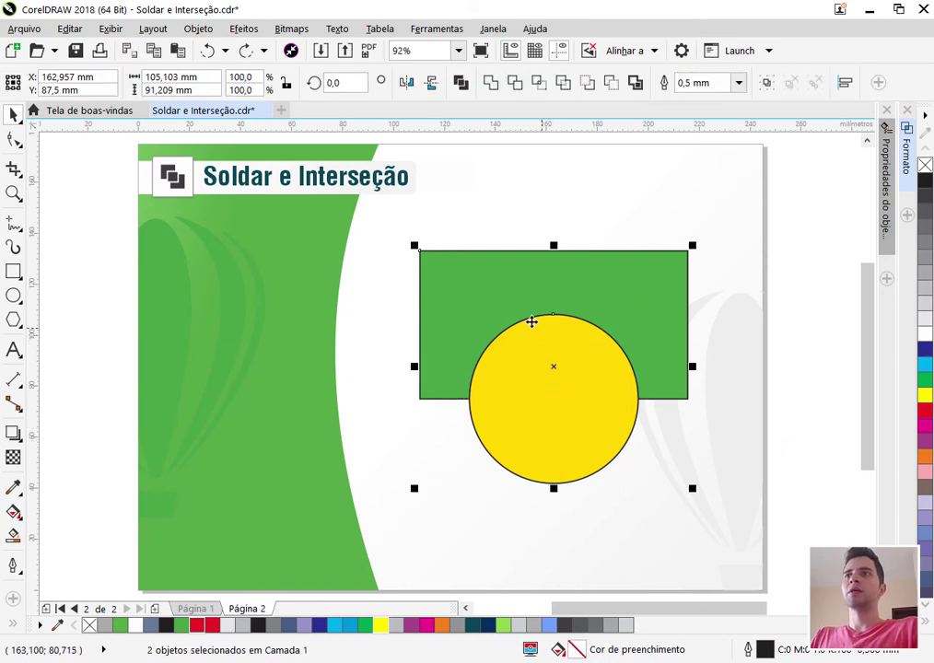
{"action": "left_click", "coordinate": [539, 84]}
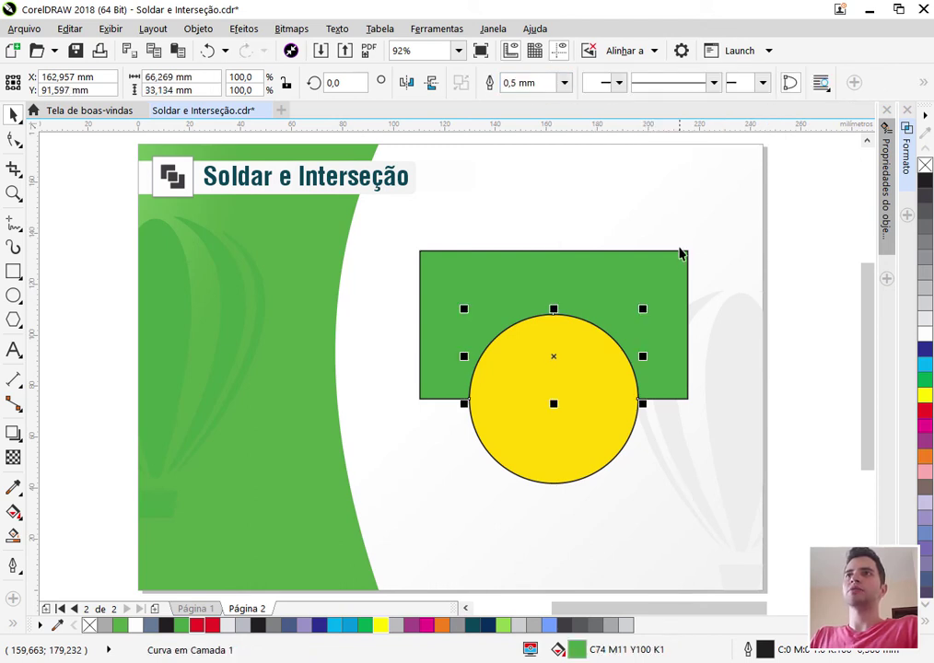
{"action": "left_click", "coordinate": [801, 375]}
{"action": "left_click_drag", "start_coordinate": [546, 396], "coordinate": [603, 470]}
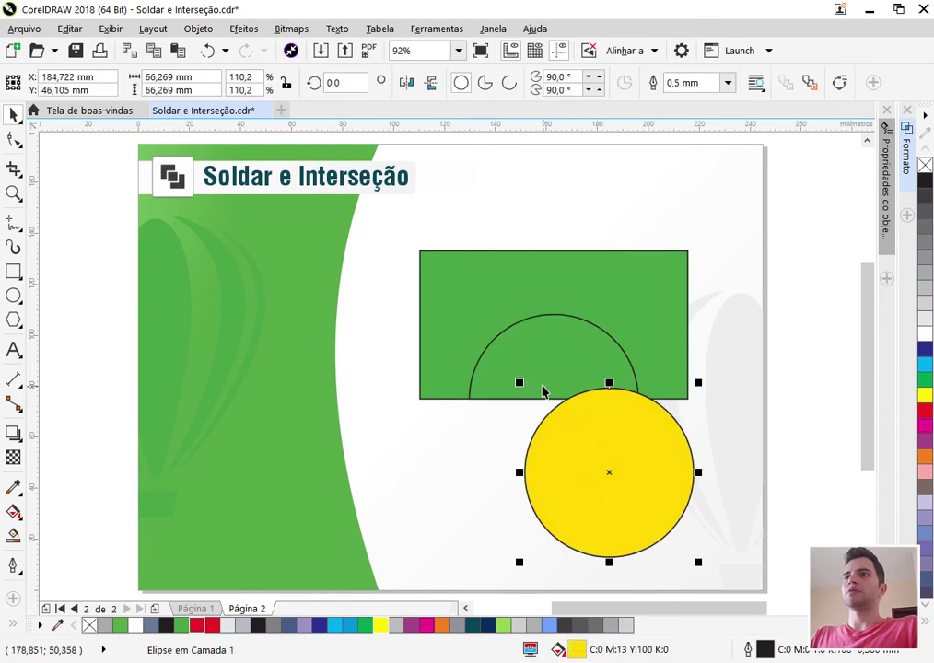
{"action": "left_click_drag", "start_coordinate": [555, 340], "coordinate": [774, 293]}
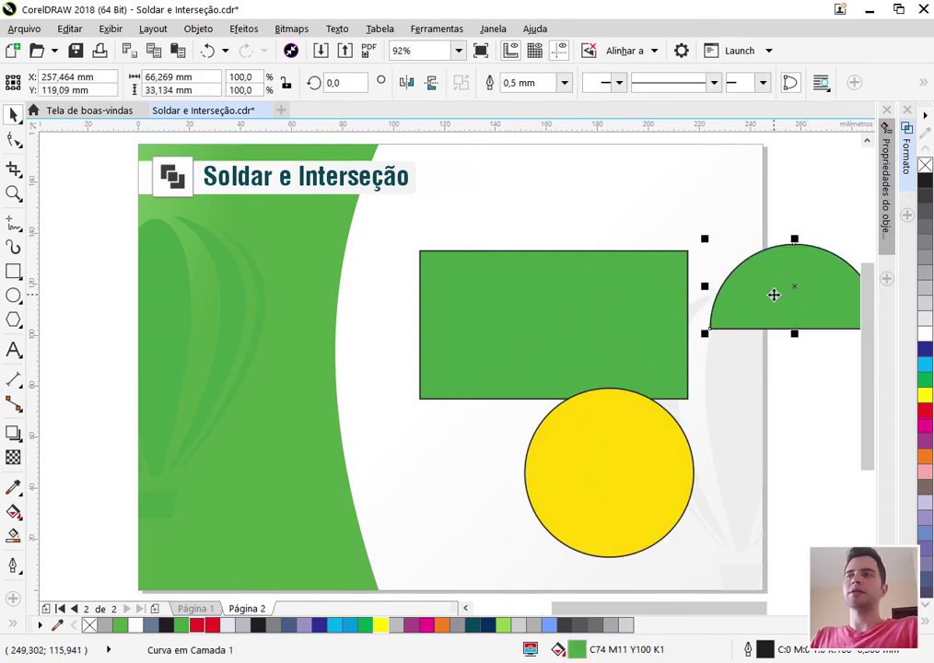
{"action": "left_click_drag", "start_coordinate": [774, 295], "coordinate": [553, 264]}
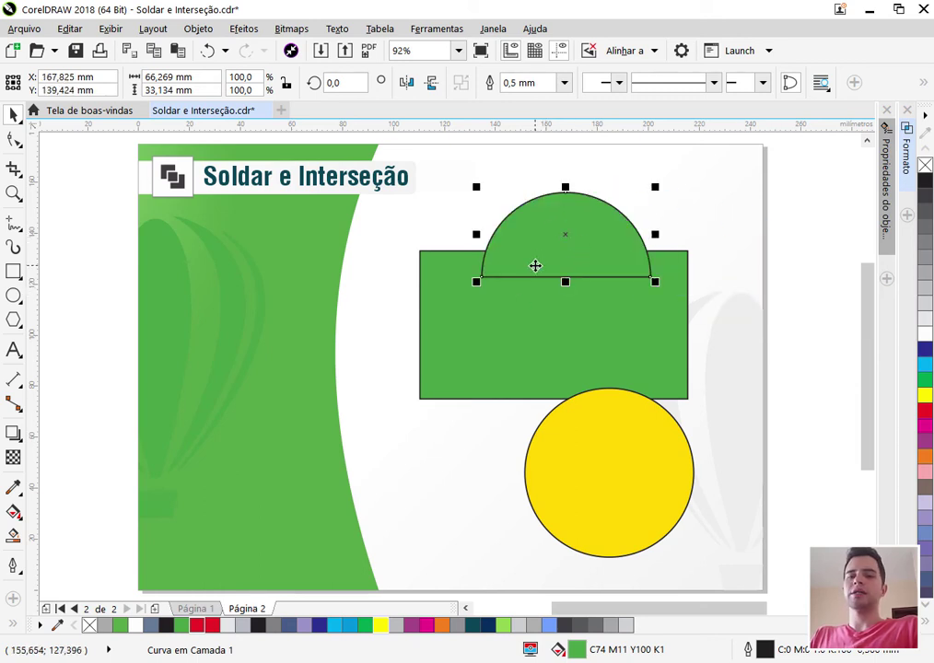
- Undo the moves of the half-circle and yellow circle, along with the intersection
{"action": "key", "text": "ctrl+z"}
{"action": "key", "text": "ctrl+z"}
{"action": "key", "text": "ctrl+z"}
{"action": "key", "text": "ctrl+z"}
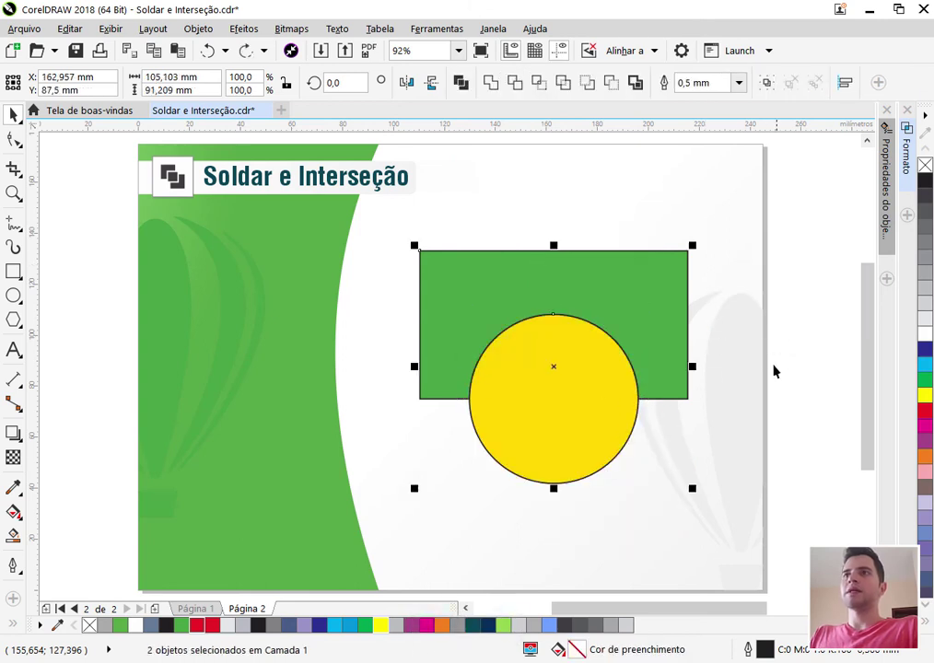
- Simplify the overlapping rectangle and circle, move the circle down to about X 173 mm, Y 31 mm, and undo both changes
{"action": "left_click", "coordinate": [559, 86]}
{"action": "left_click", "coordinate": [558, 341]}
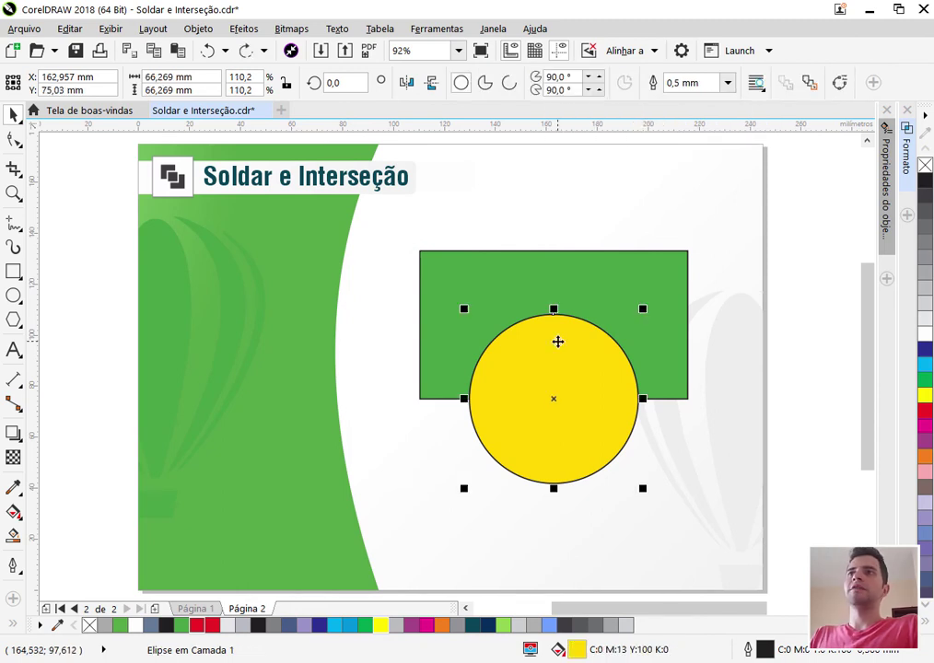
{"action": "left_click", "coordinate": [788, 367]}
{"action": "left_click_drag", "start_coordinate": [619, 371], "coordinate": [584, 454]}
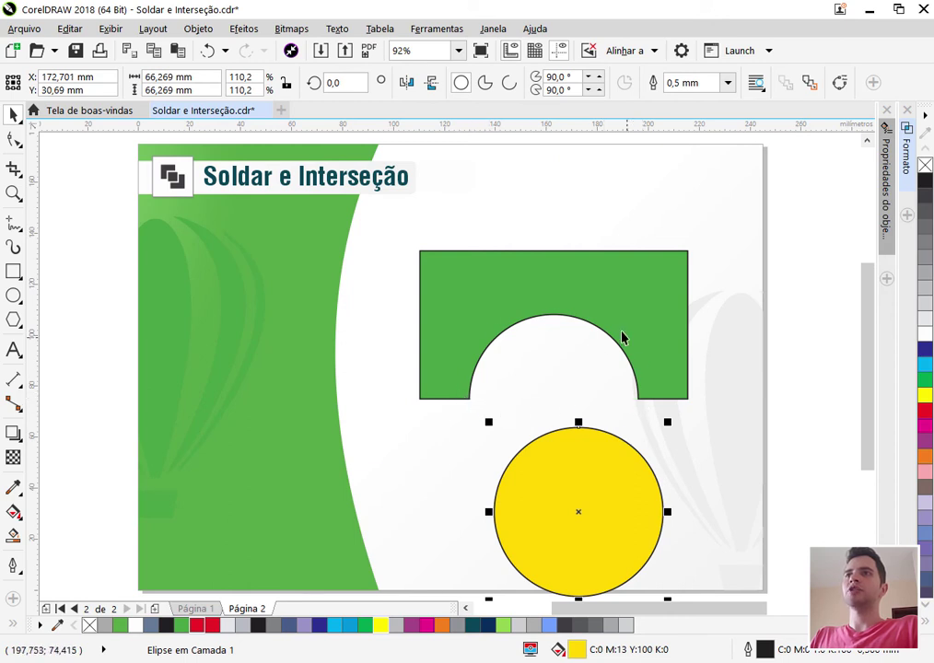
{"action": "key", "text": "ctrl+z"}
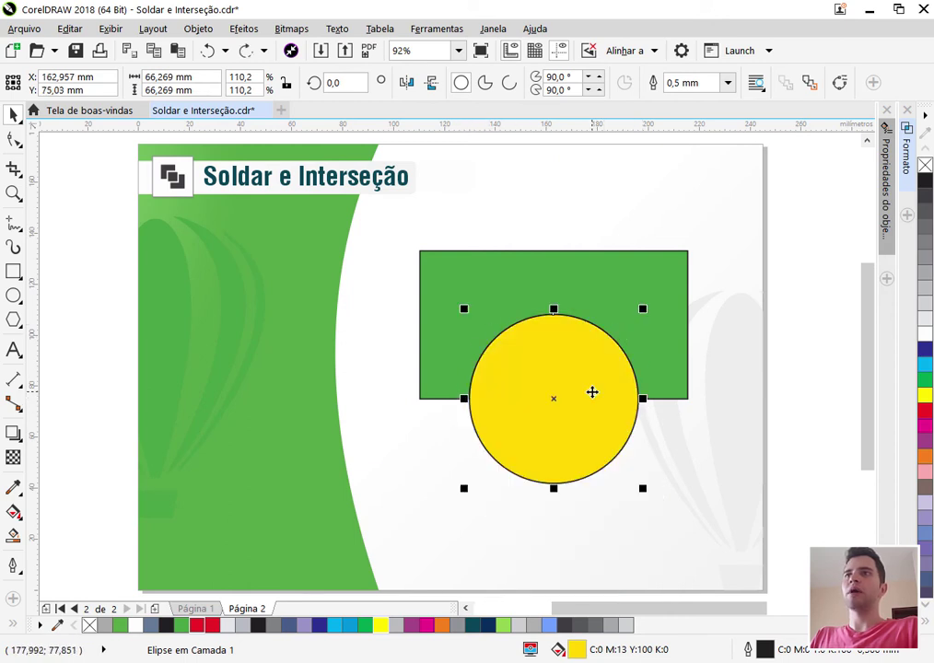
{"action": "key", "text": "ctrl+z"}
- Apply Front Minus Back and, separately, Back Minus Front to the green rectangle and yellow circle, undoing each result
{"action": "left_click", "coordinate": [753, 388]}
{"action": "key", "text": "ctrl+a"}
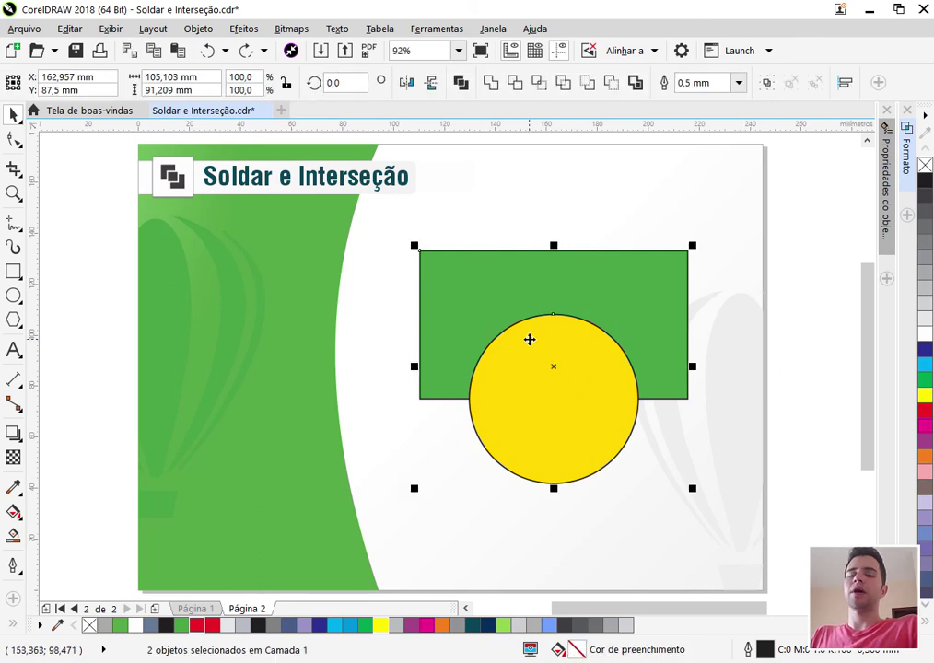
{"action": "left_click", "coordinate": [589, 85]}
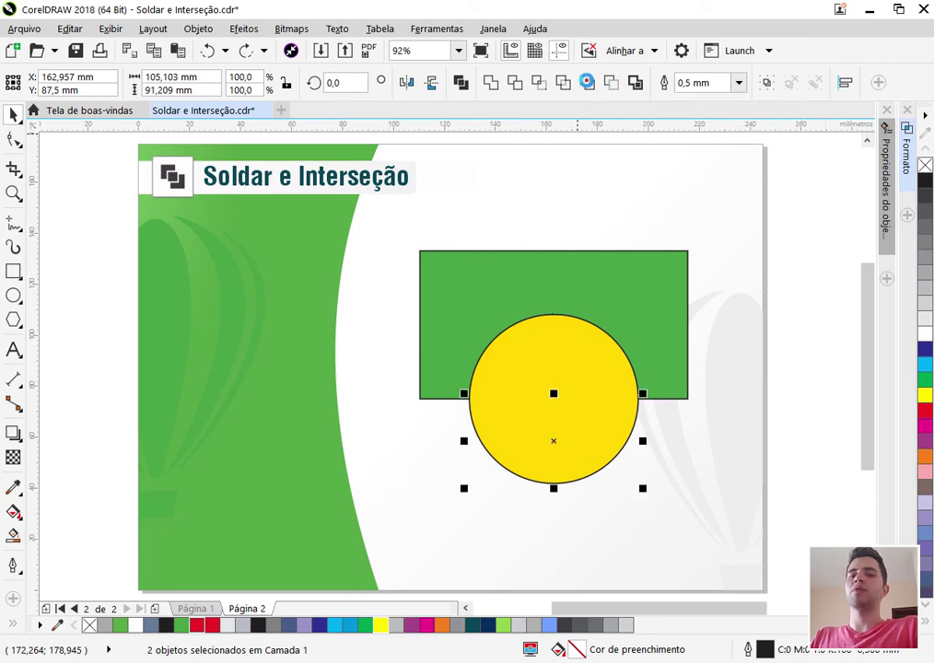
{"action": "left_click", "coordinate": [786, 327]}
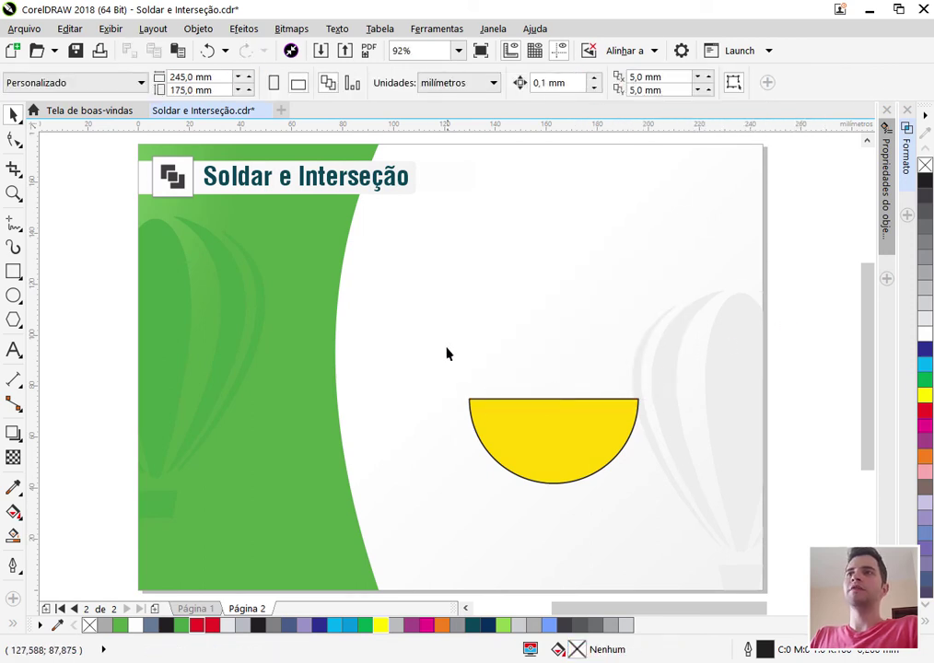
{"action": "key", "text": "ctrl+z"}
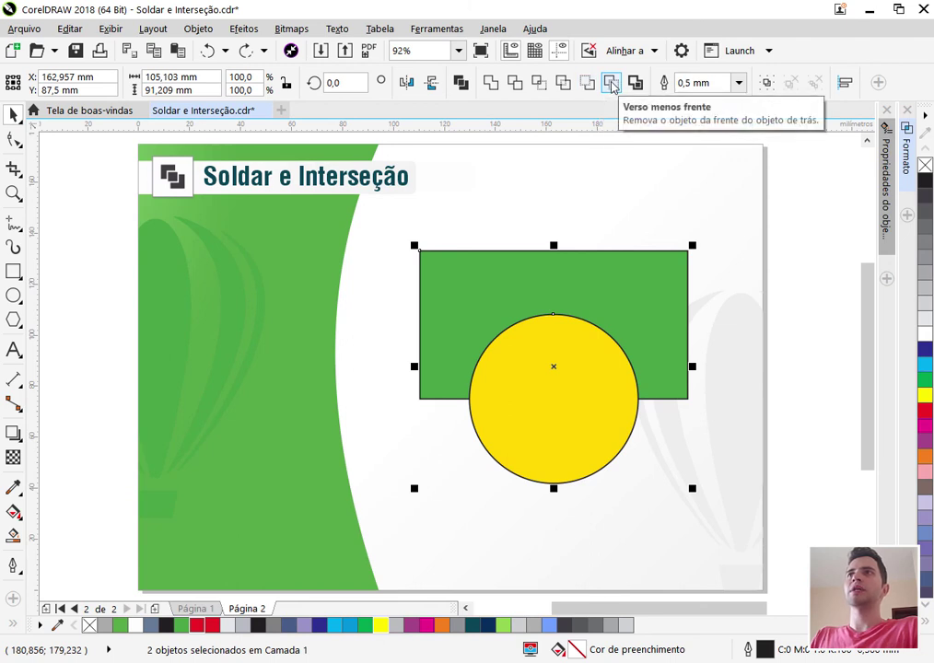
{"action": "left_click", "coordinate": [611, 84]}
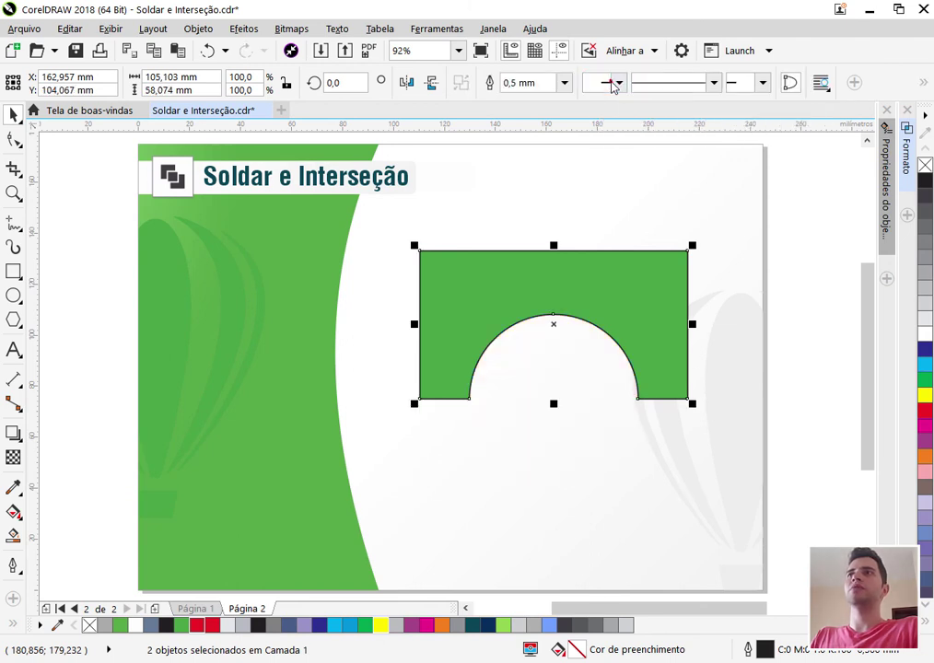
{"action": "key", "text": "ctrl+z"}
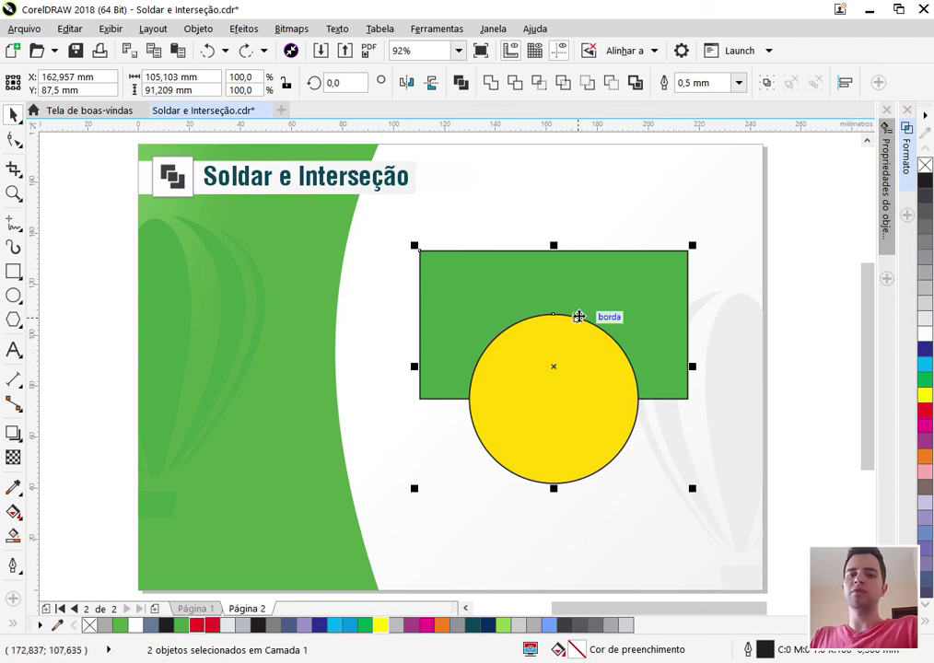
- Create a boundary around the rectangle and circle, move its outline to about X 48 mm, Y 89 mm, and leave it selected
{"action": "left_click", "coordinate": [636, 83]}
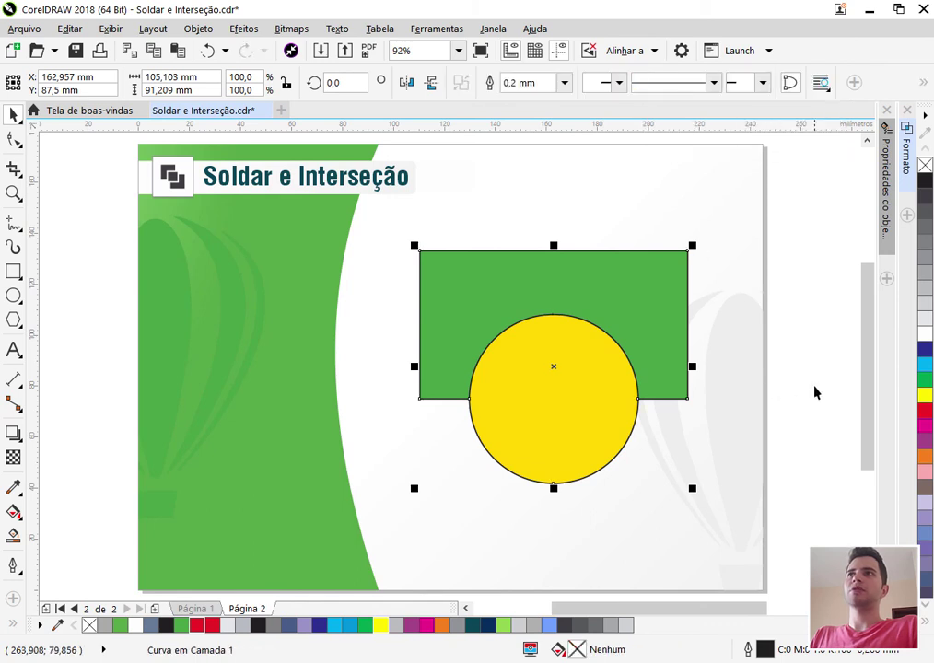
{"action": "left_click", "coordinate": [796, 390]}
{"action": "left_click_drag", "start_coordinate": [586, 294], "coordinate": [293, 293]}
{"action": "left_click", "coordinate": [548, 398]}
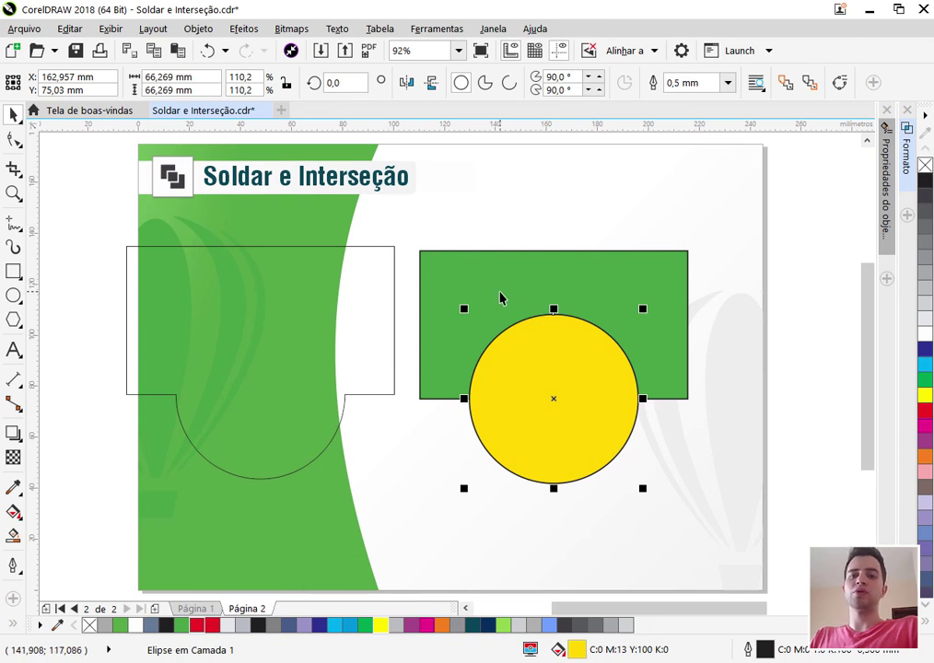
{"action": "left_click", "coordinate": [362, 394]}
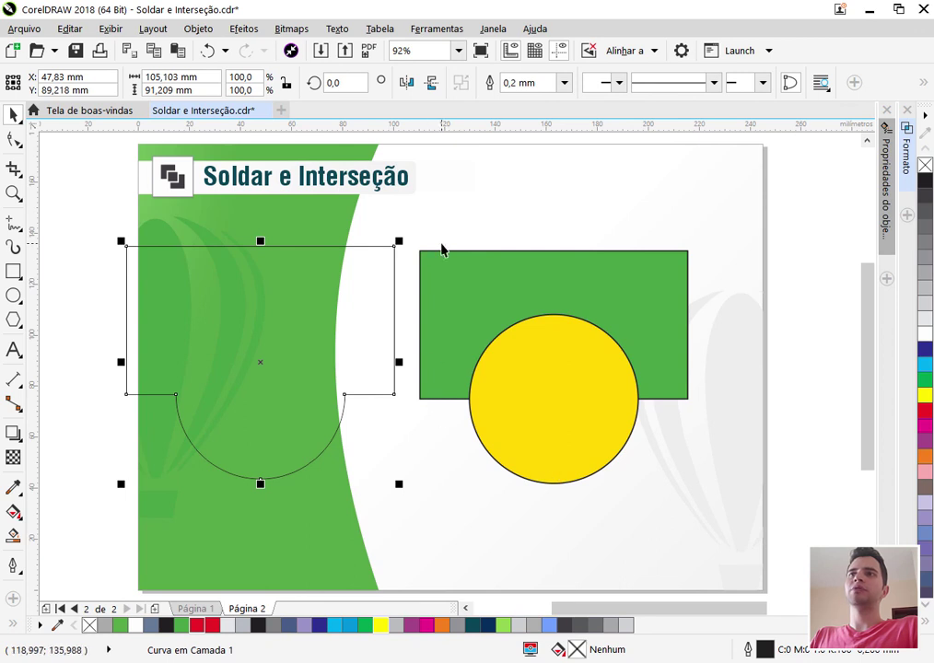